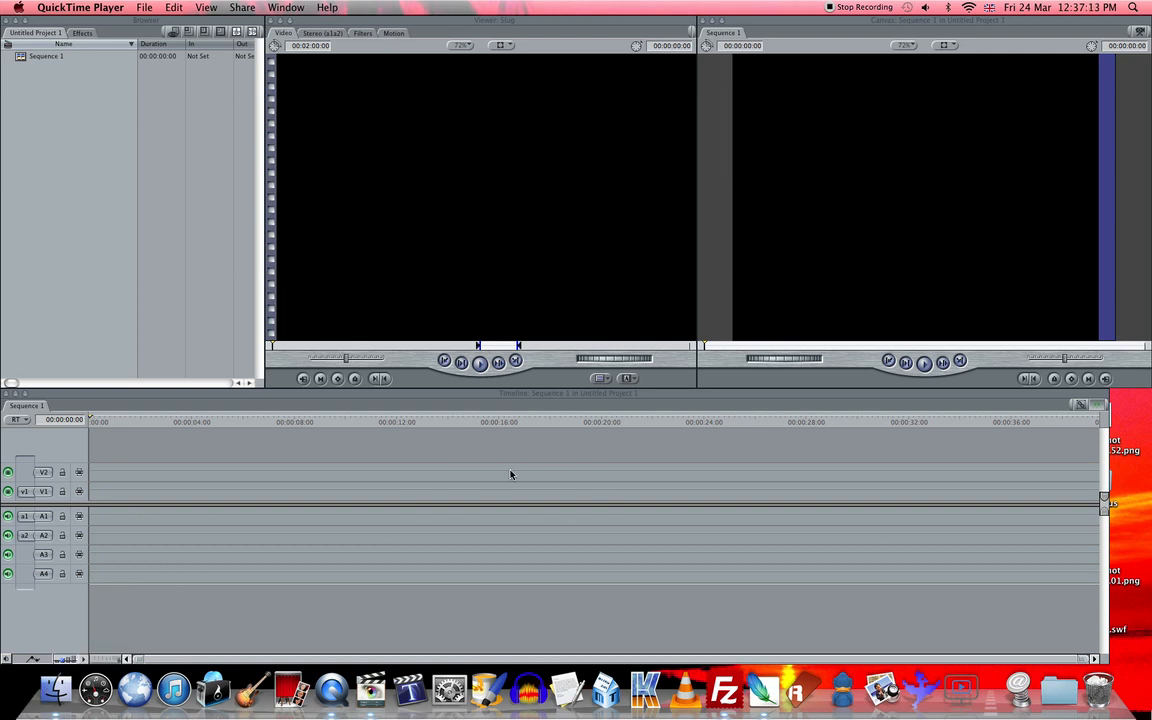
- Import raaaaaaaaaaaaaaah.psd from the Pictures folder into the Final Cut Express project
click(56, 690)
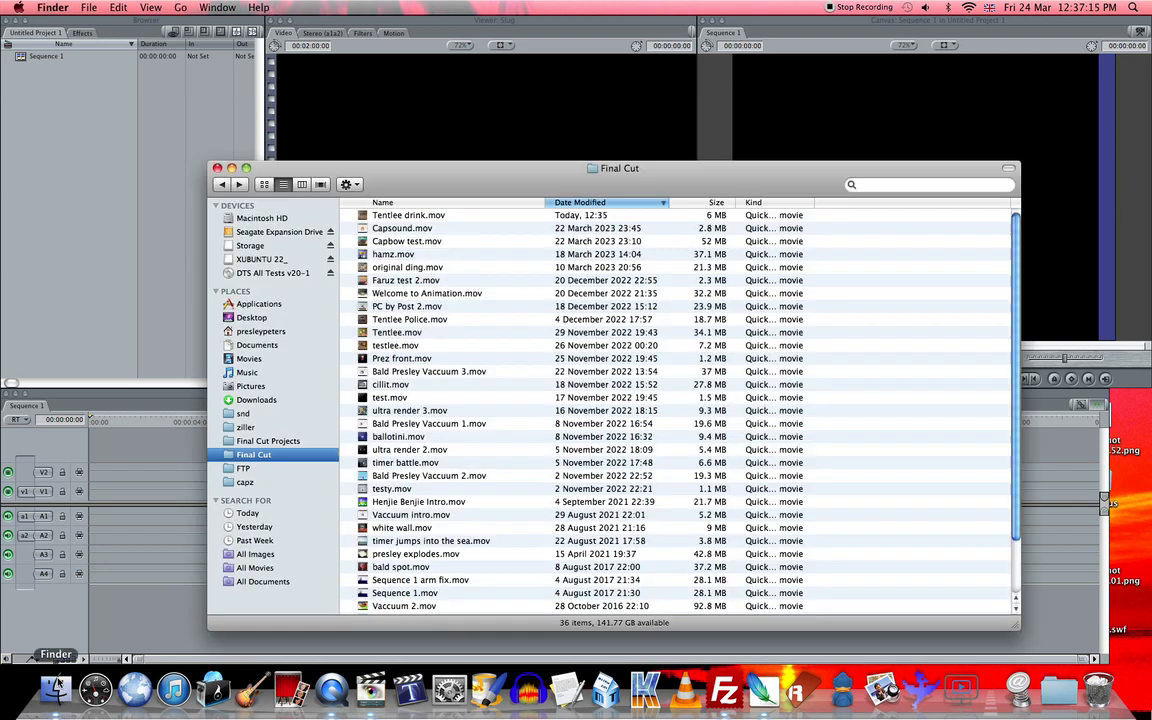
click(258, 386)
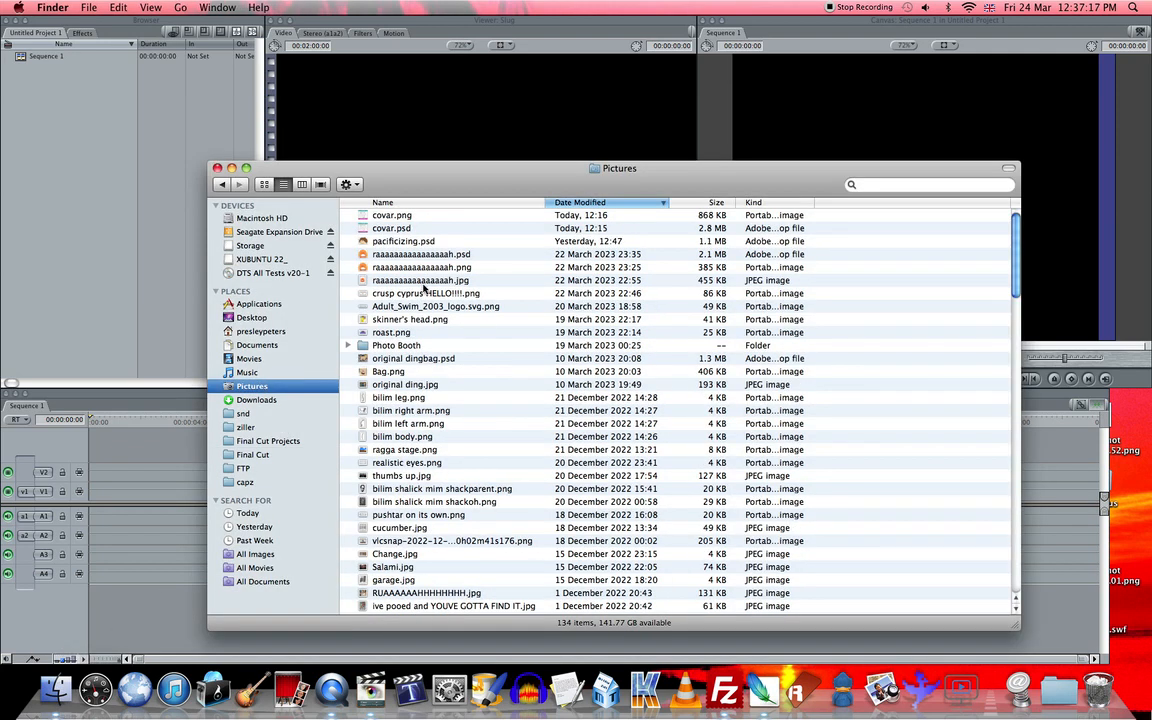
drag(412, 256, 59, 217)
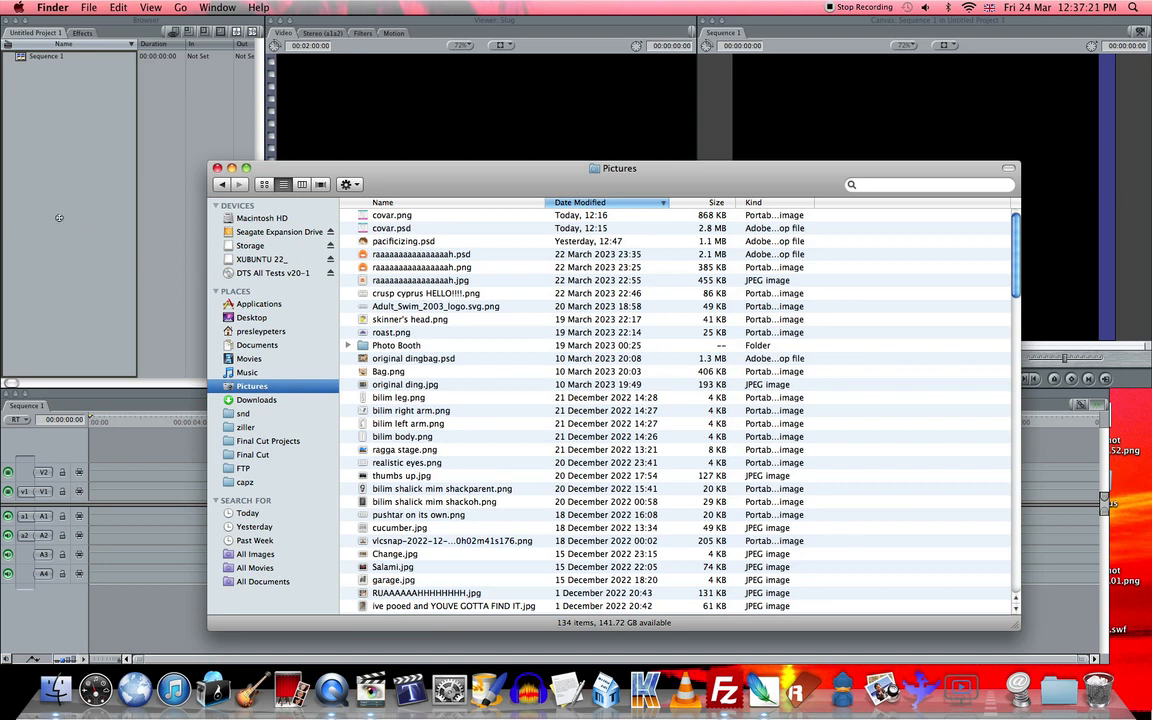
click(64, 193)
click(20, 58)
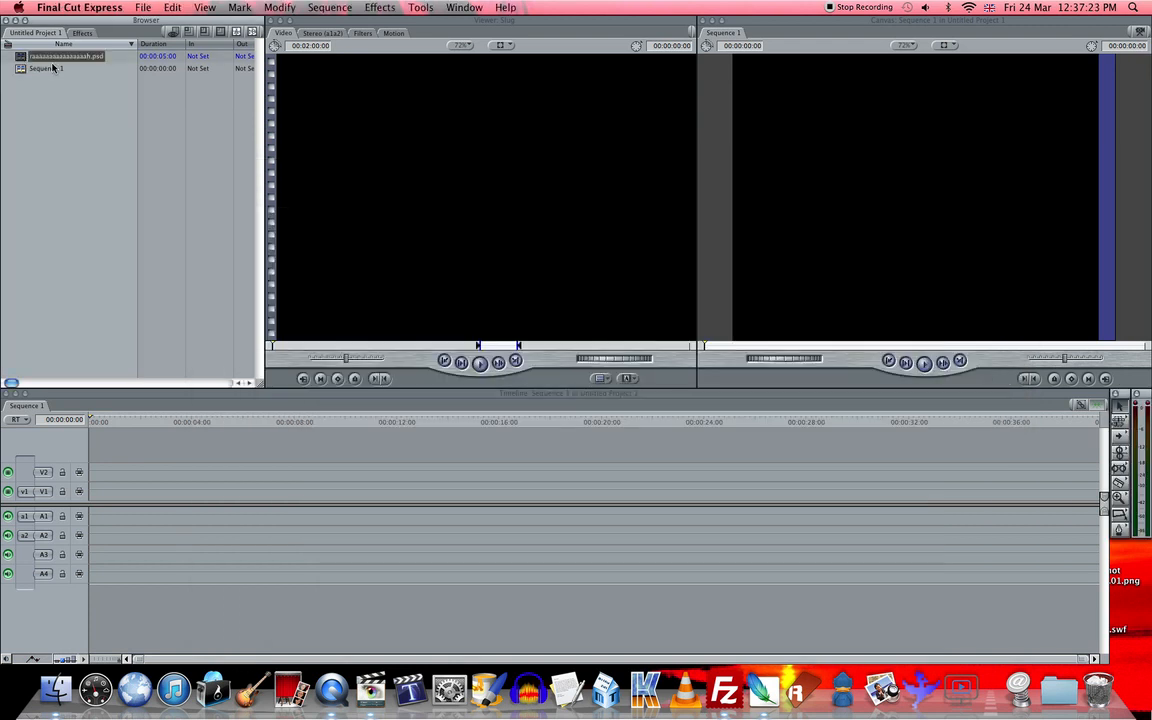
- Open the imported layered PSD as a sequence in the timeline, checking the empty Sequence 1 as well
mouse_move(25, 59)
mouse_down()
mouse_move(45, 117)
mouse_move(23, 59)
mouse_up()
double_click(22, 58)
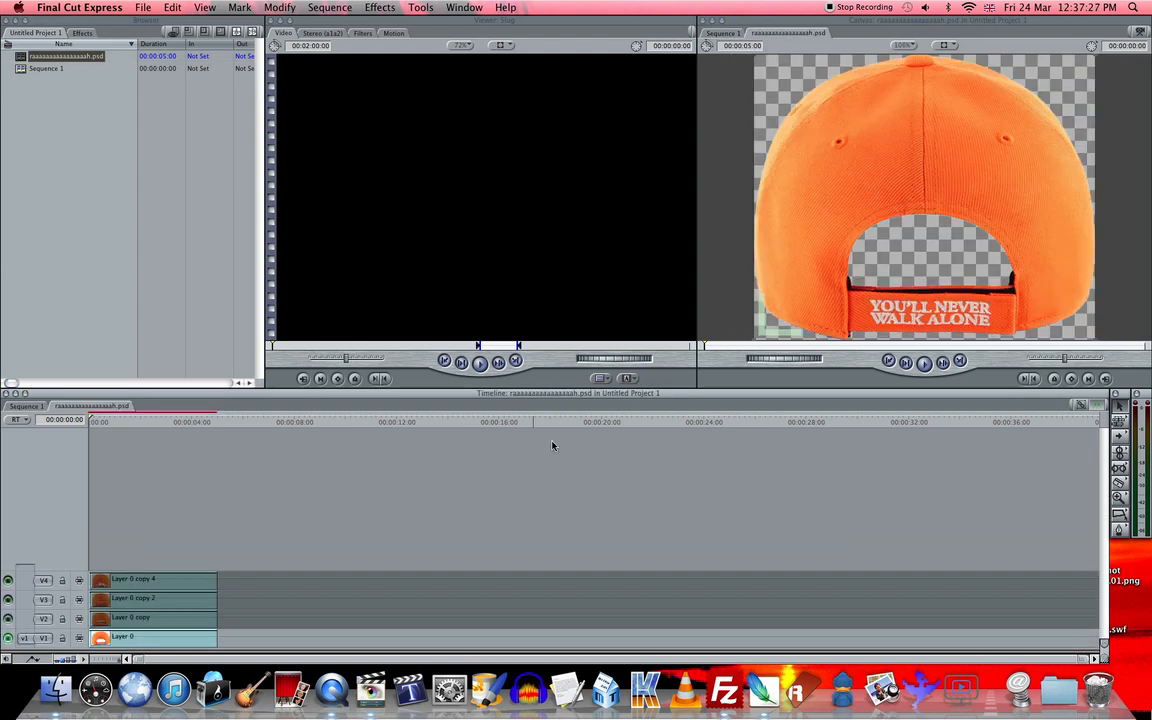
click(36, 407)
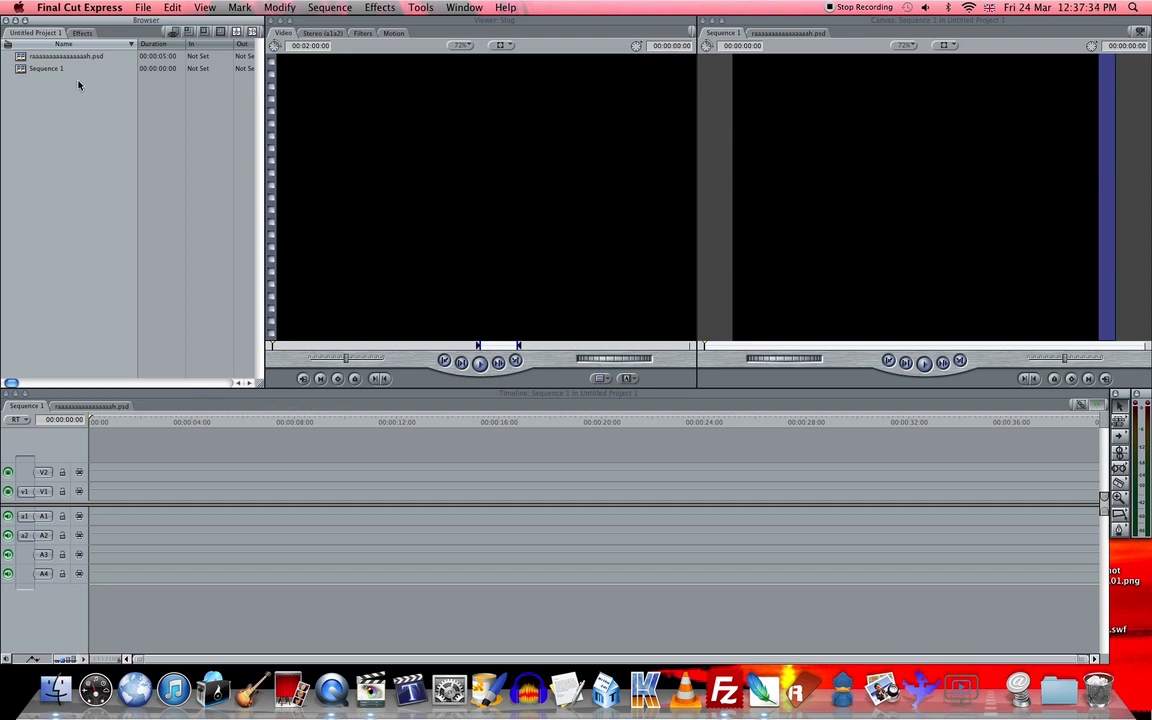
click(91, 59)
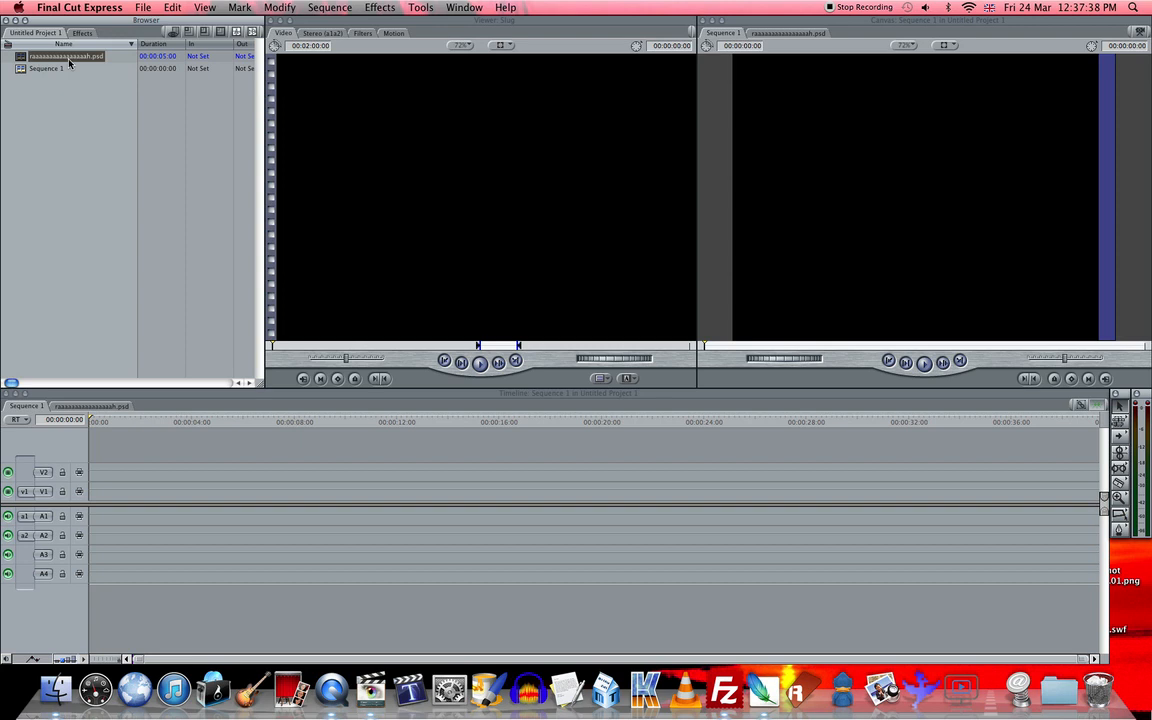
click(91, 407)
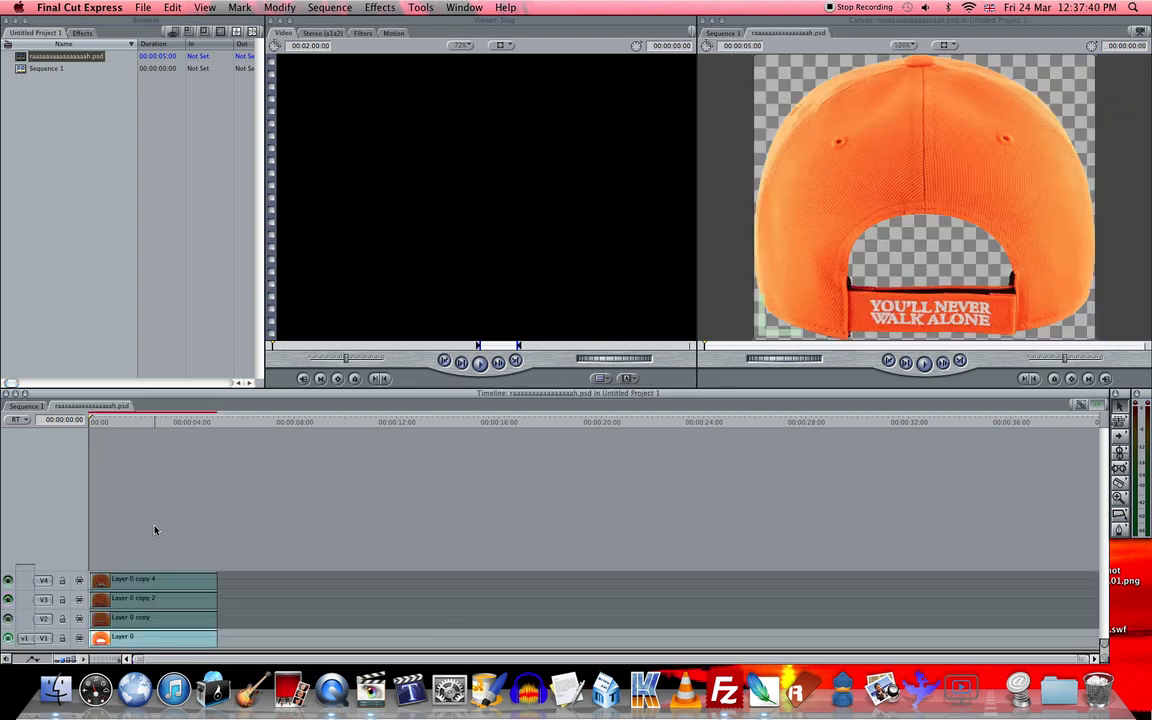
- Preview the upper cap layers by switching the visibility of their video tracks on and back off
click(153, 624)
click(149, 602)
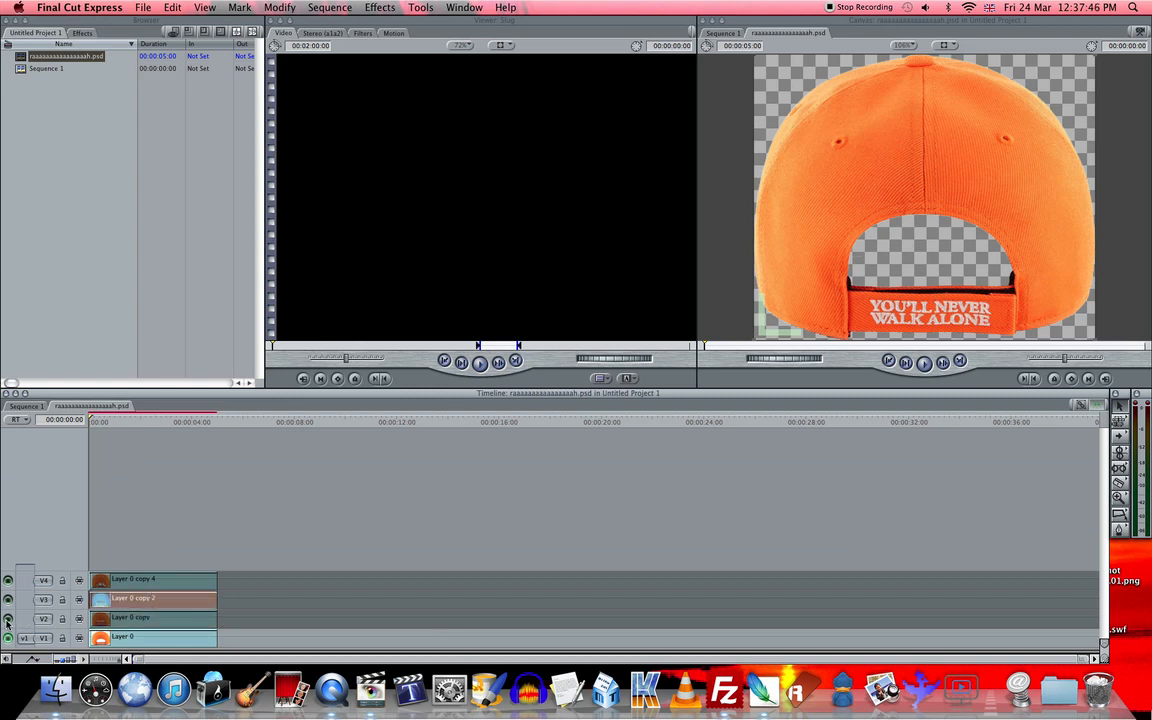
click(8, 619)
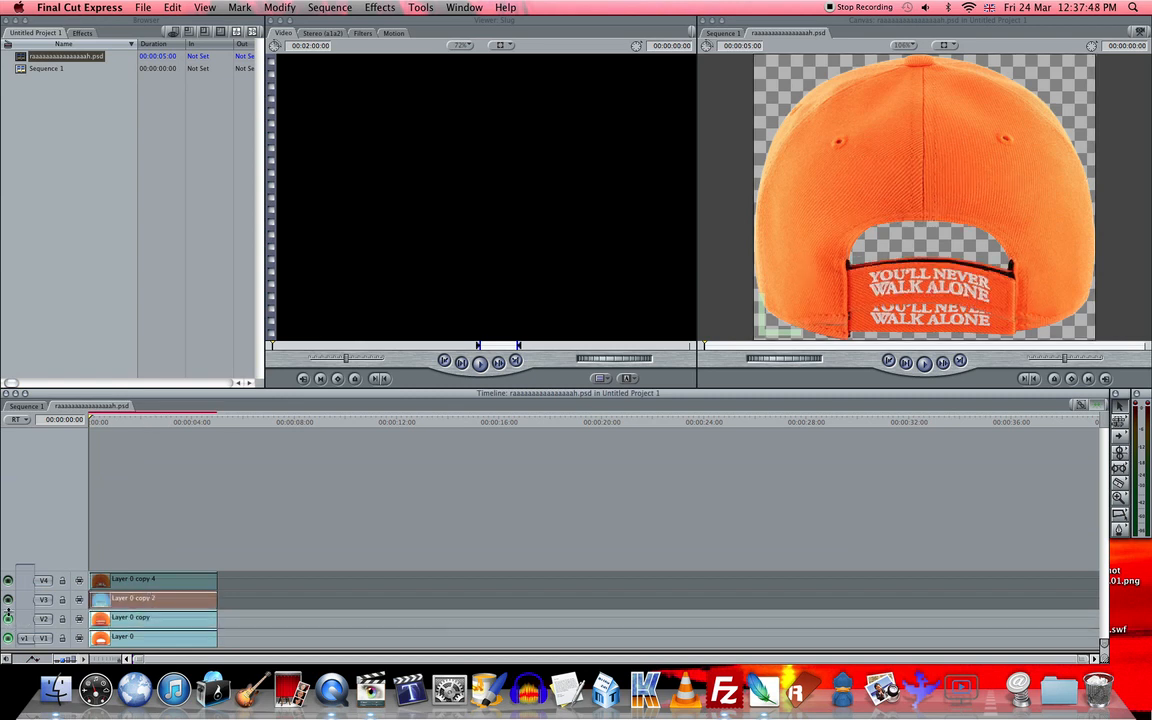
click(9, 602)
click(9, 582)
click(9, 581)
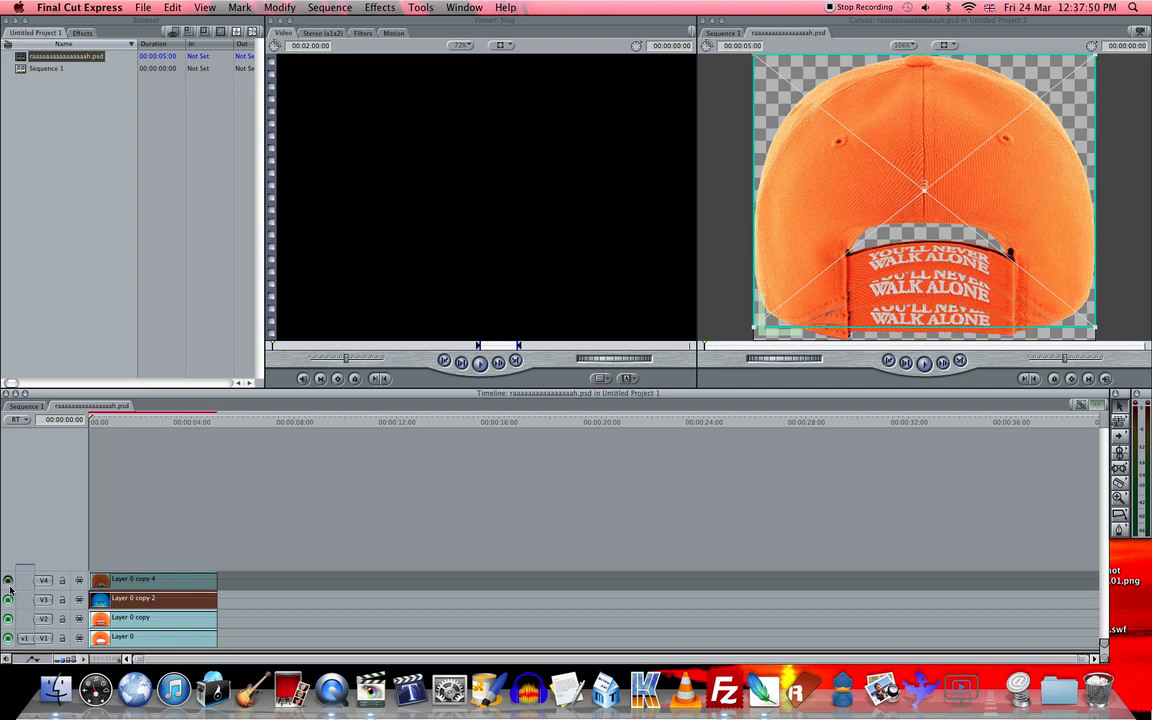
click(10, 600)
click(8, 620)
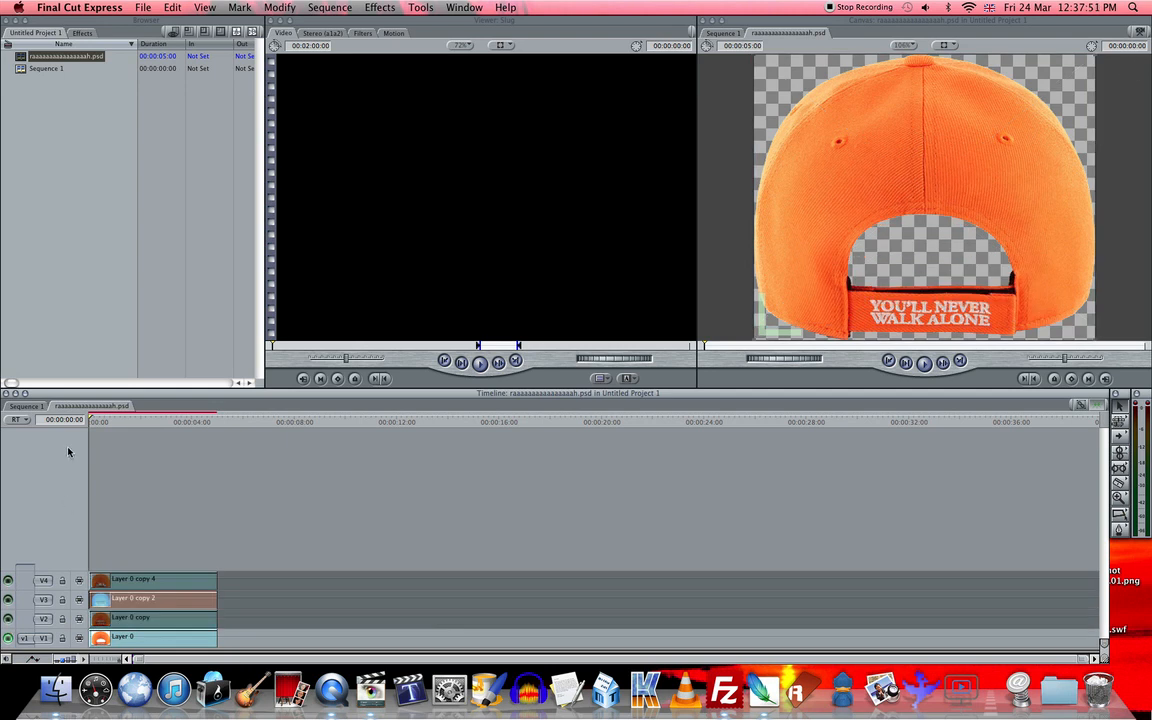
- Create a new sequence in the project and name it "Cap thing"
right_click(69, 180)
click(100, 211)
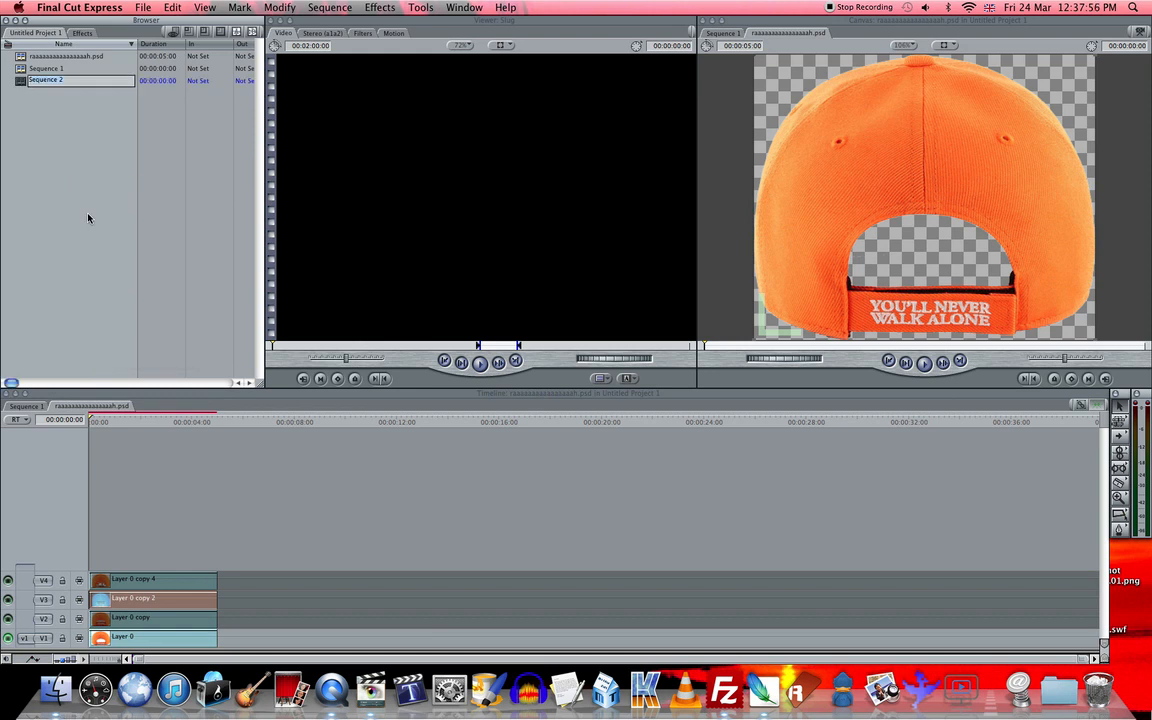
text(Cap thing)
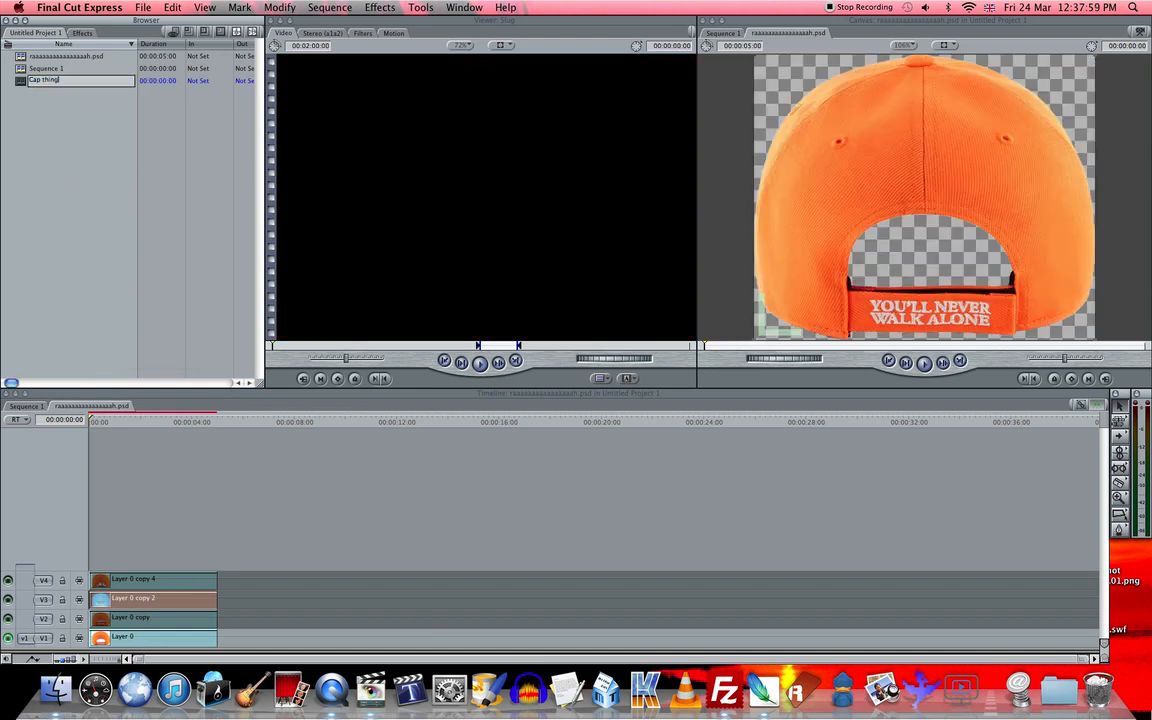
key(Return)
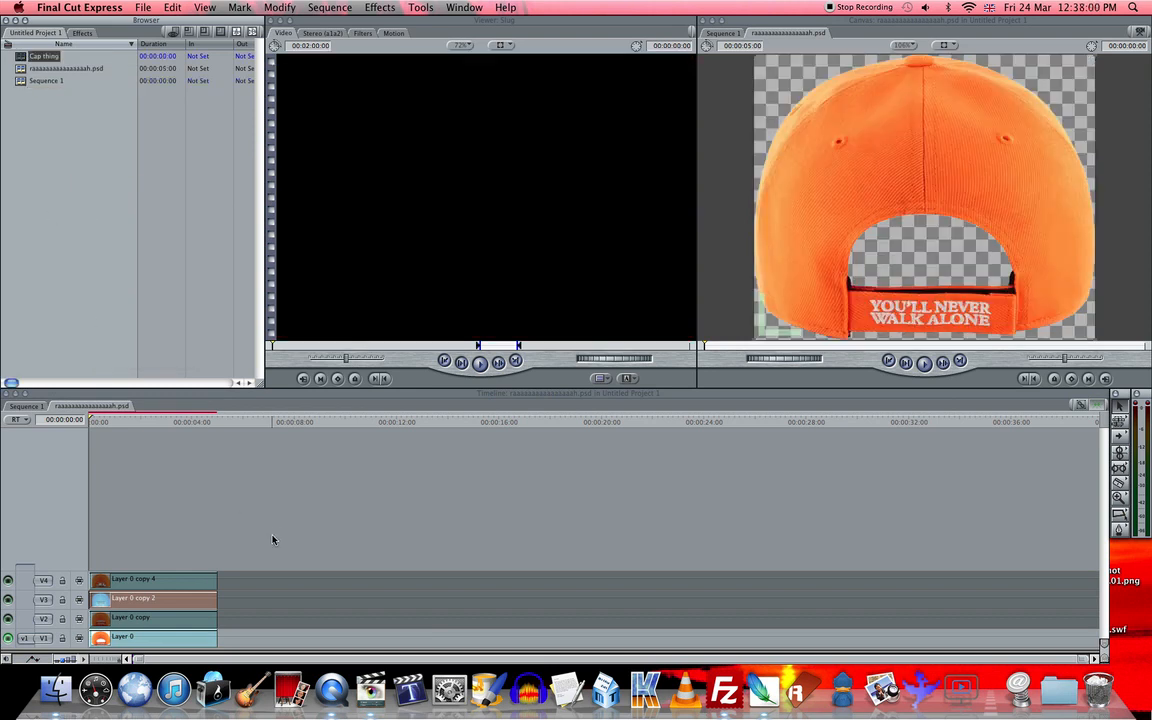
- Copy all four cap layers from the PSD sequence and paste them into the Cap thing sequence
drag(274, 534, 100, 636)
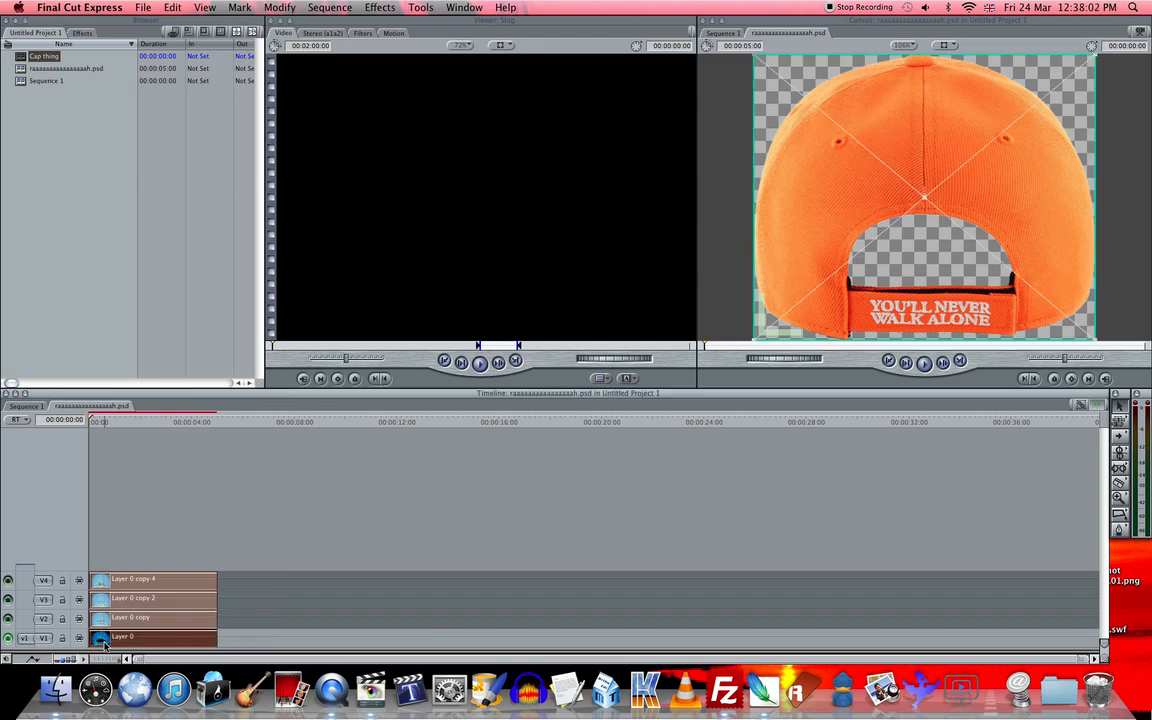
double_click(24, 56)
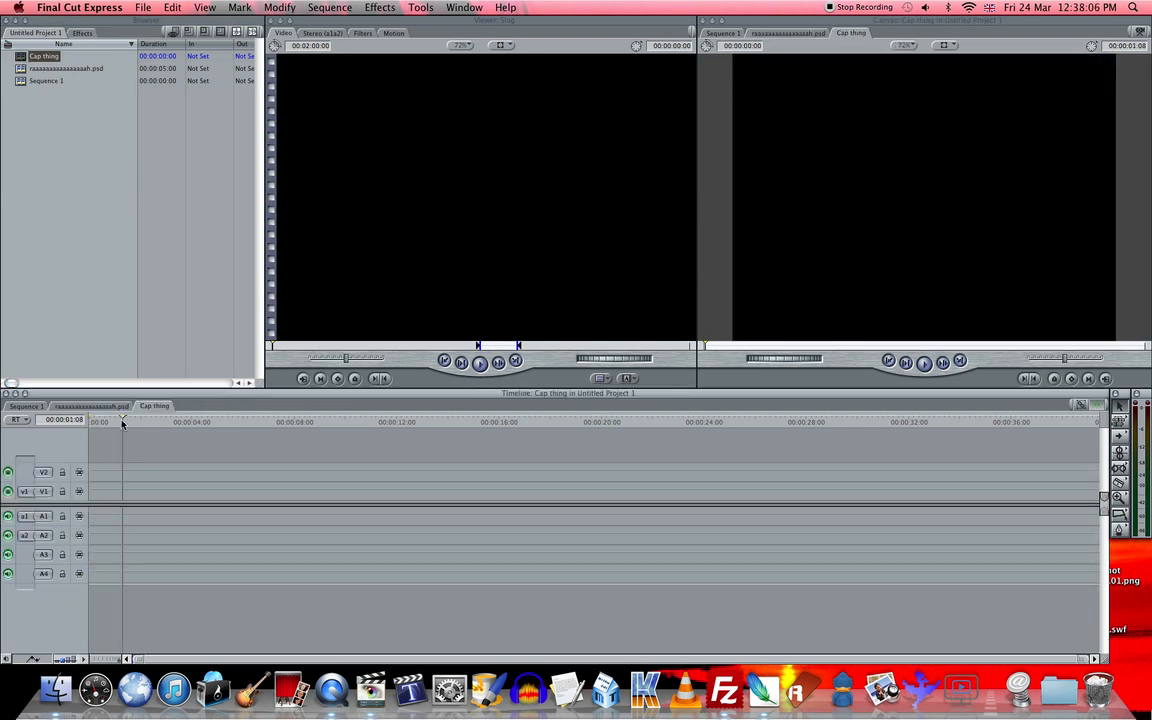
key(super+v)
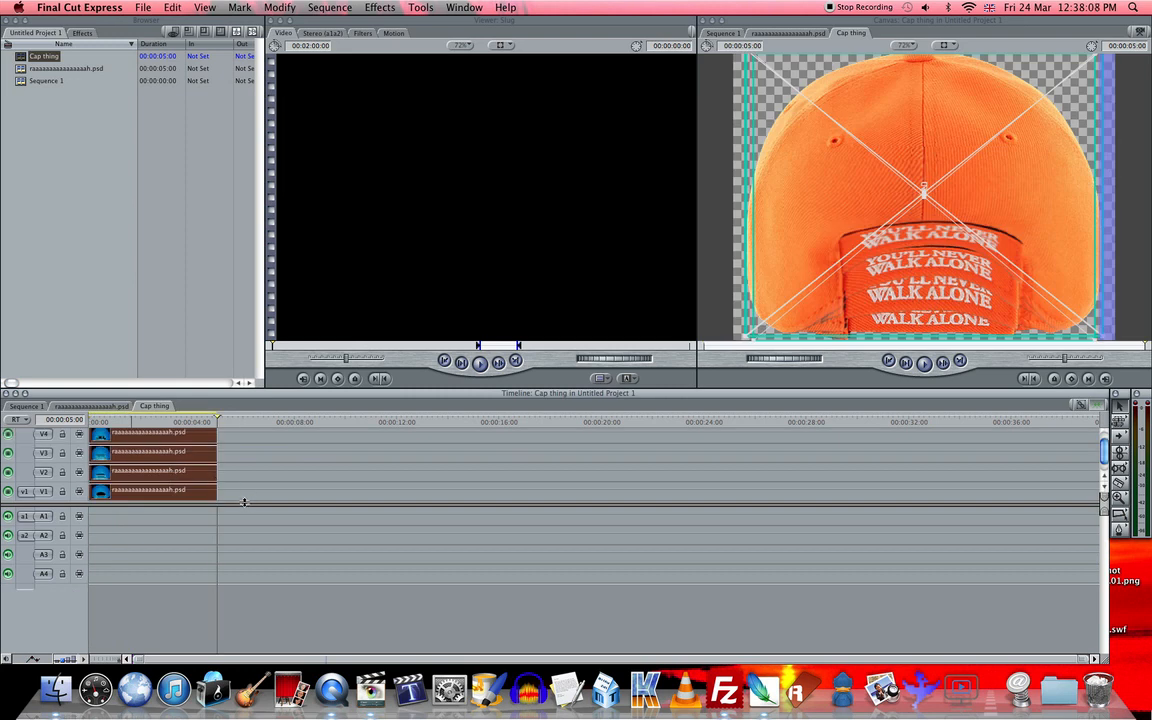
click(91, 407)
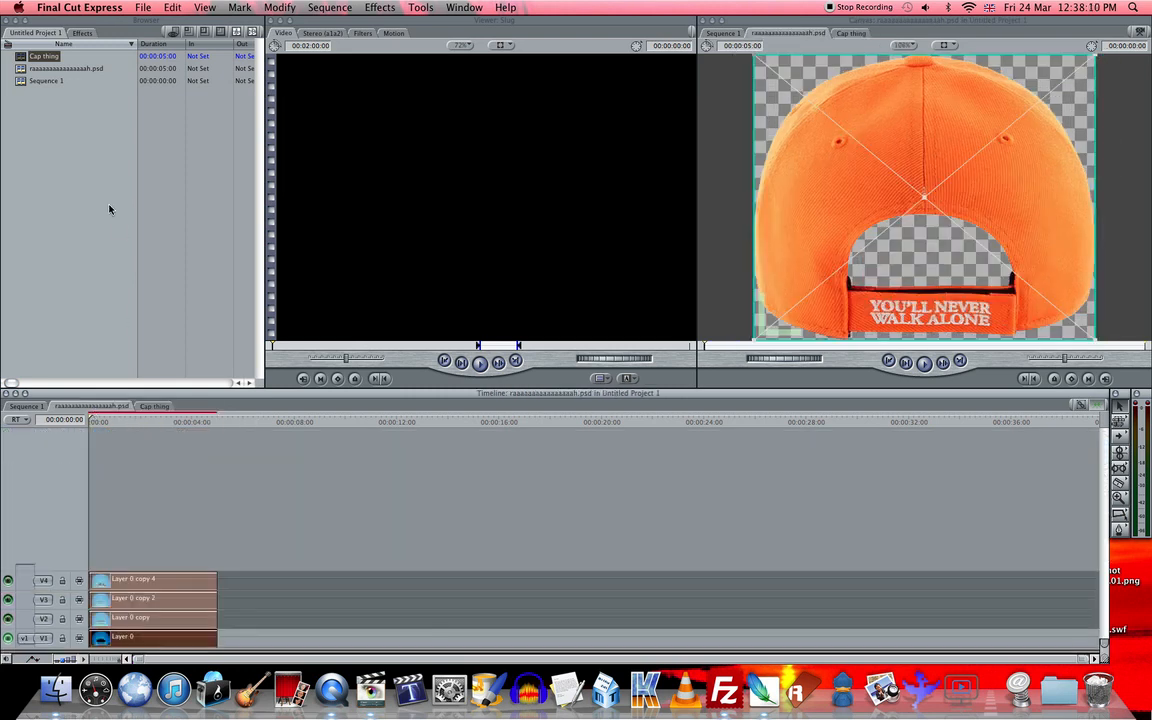
click(66, 68)
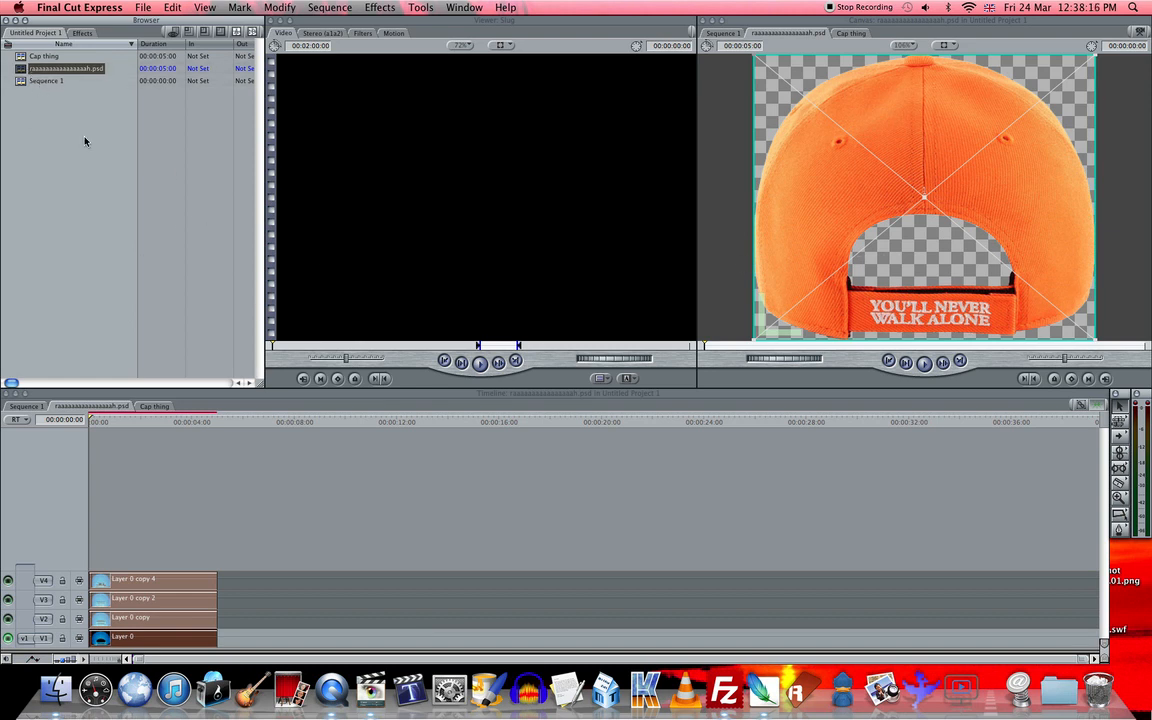
click(147, 157)
click(213, 485)
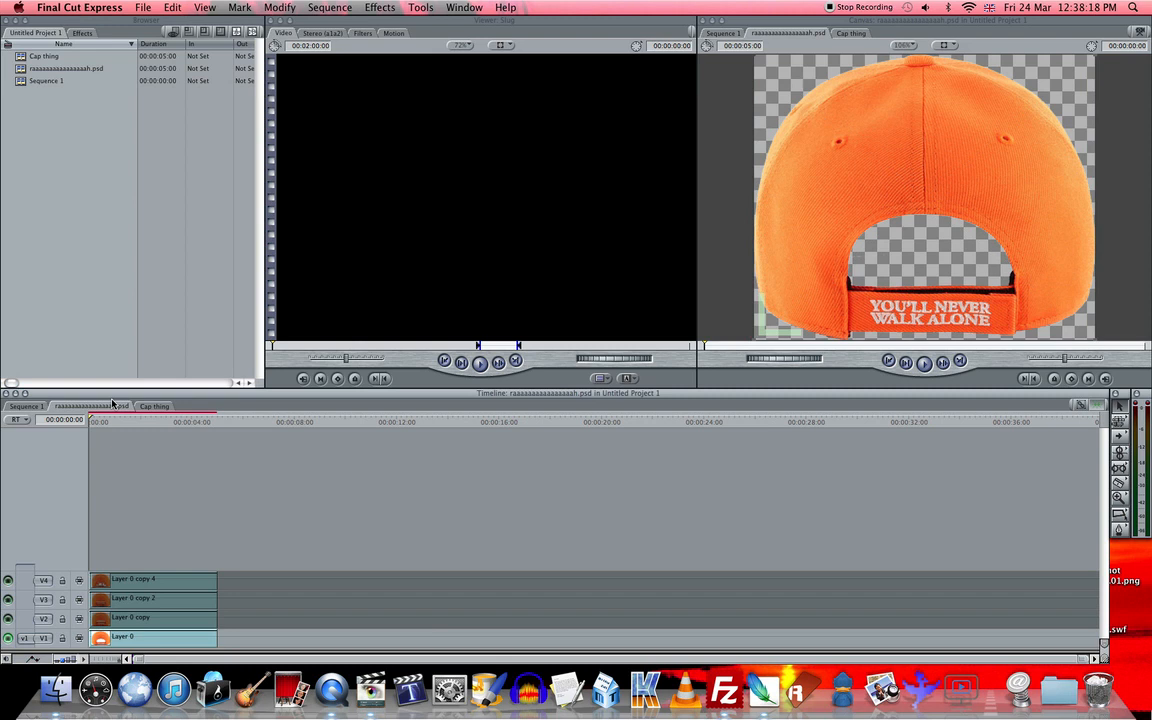
click(41, 407)
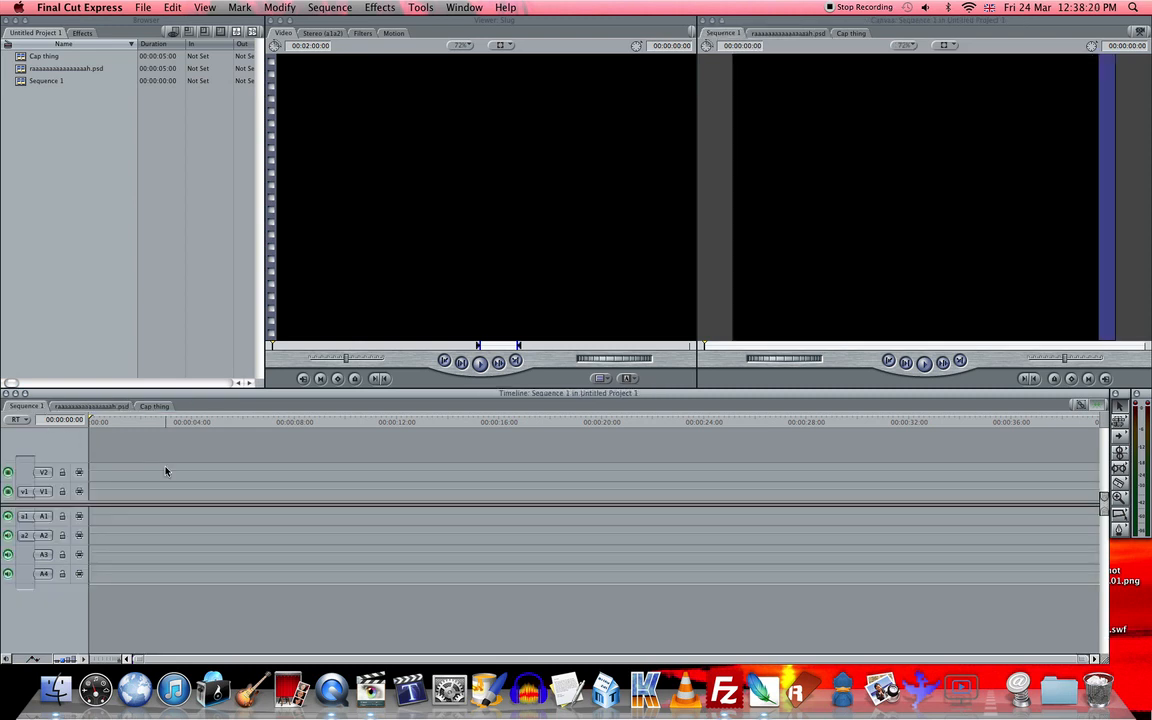
- Check the PSD sequence's frame size in its item properties, and play back its timeline
click(112, 407)
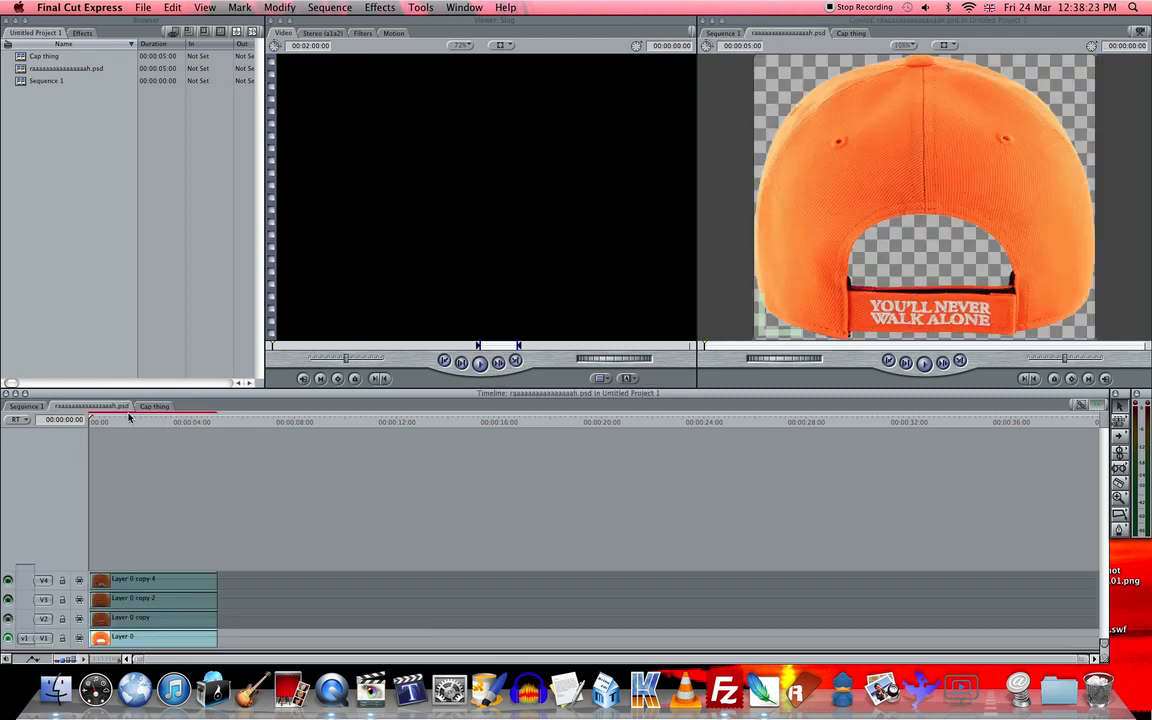
right_click(46, 69)
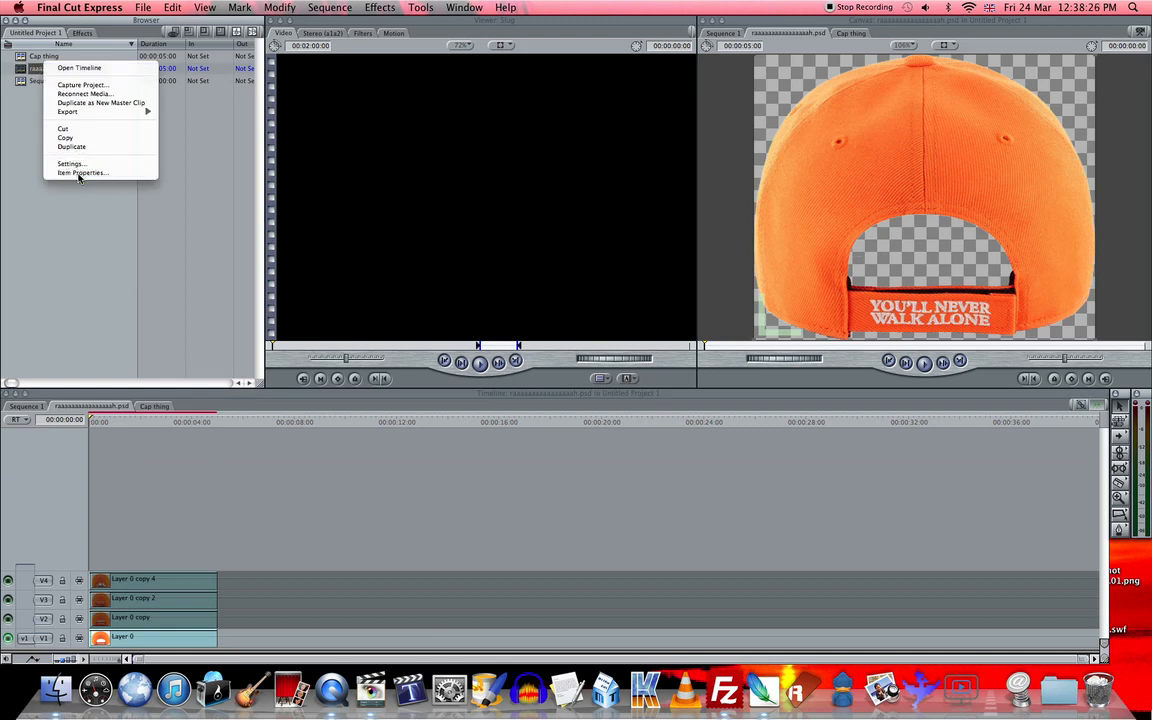
click(80, 172)
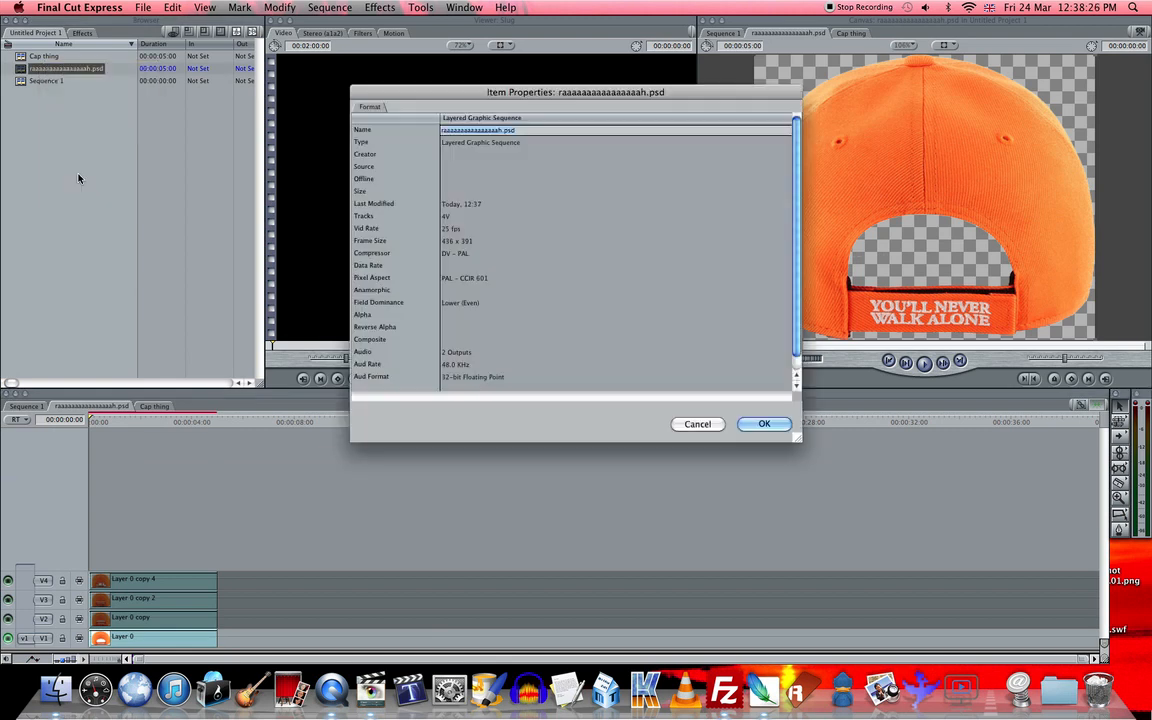
click(448, 243)
click(695, 423)
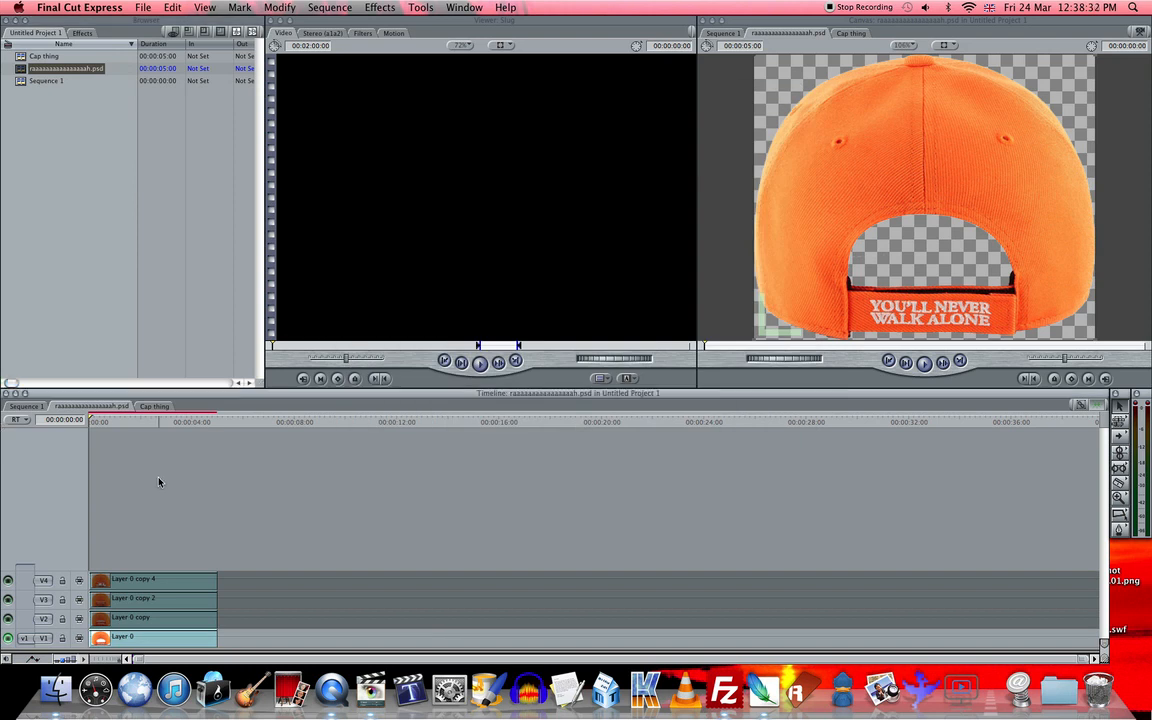
key(space)
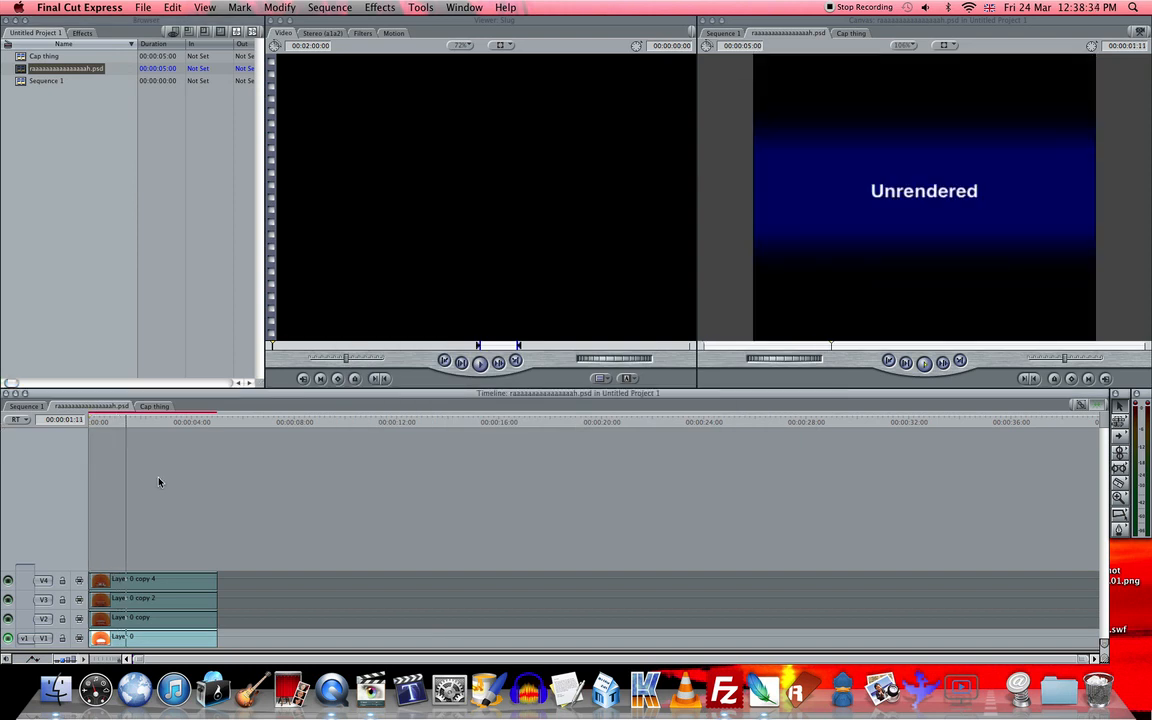
key(space)
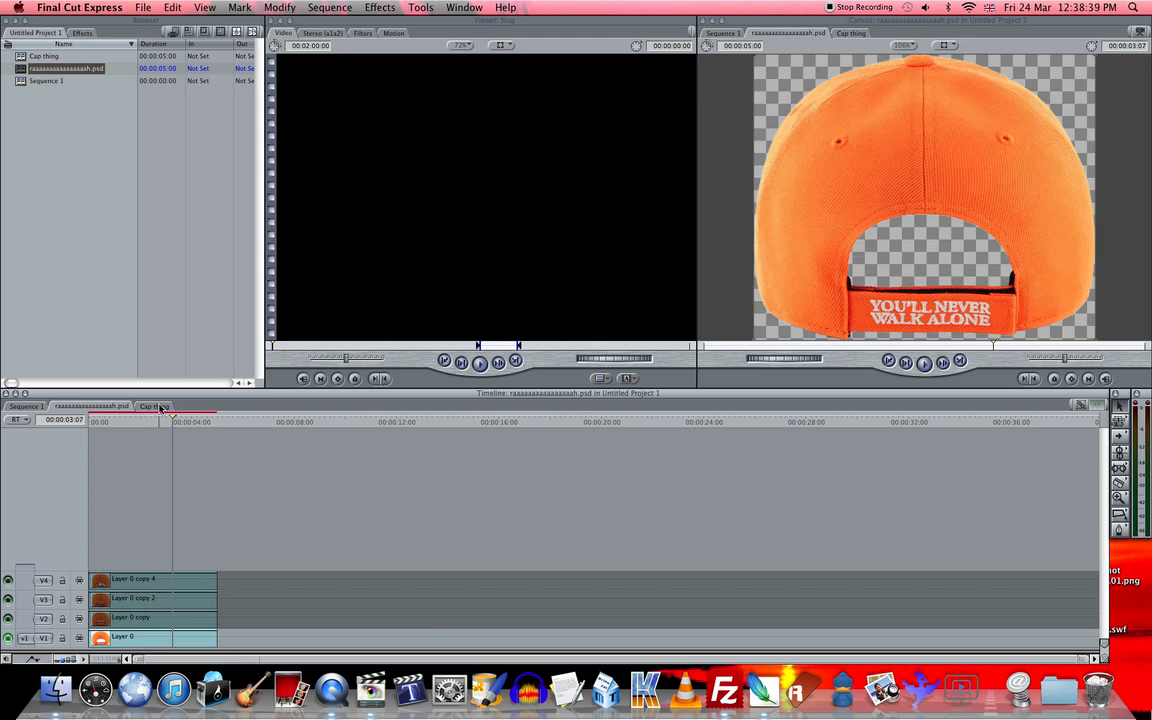
- Arrange the four cap clips in order on track V1 of Cap thing, starting about five frames apart, and play them back
click(154, 406)
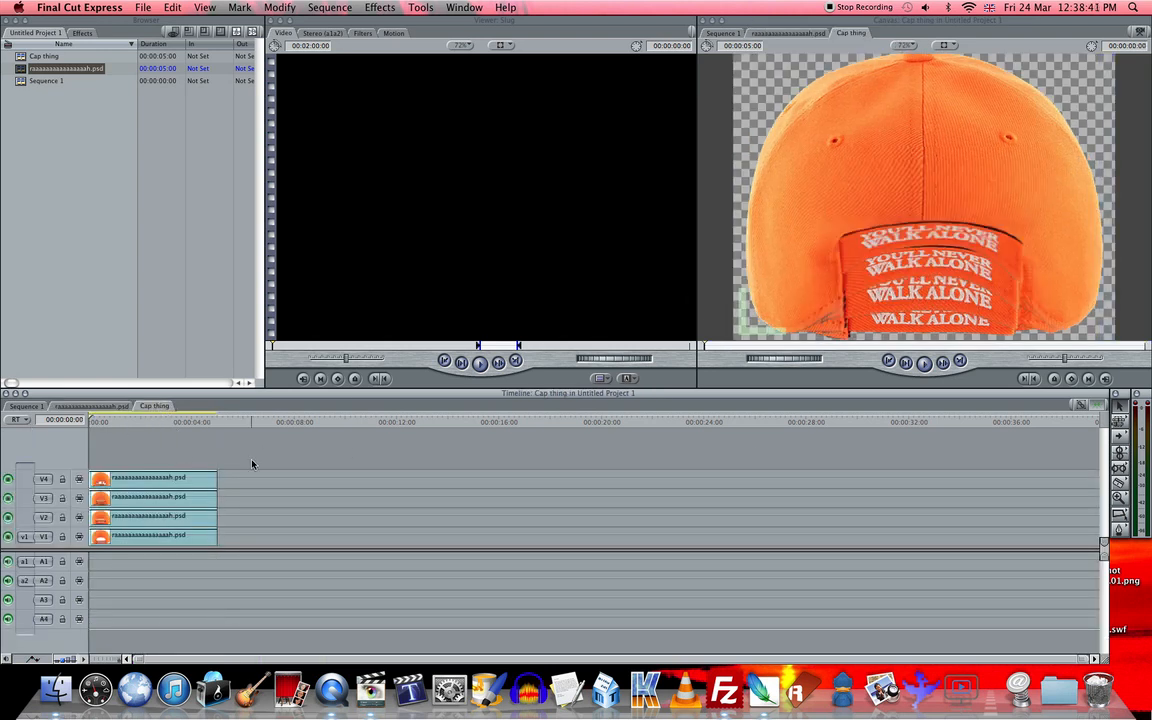
drag(118, 527, 155, 537)
key(super+equal)
key(super+equal)
drag(135, 480, 160, 537)
key(space)
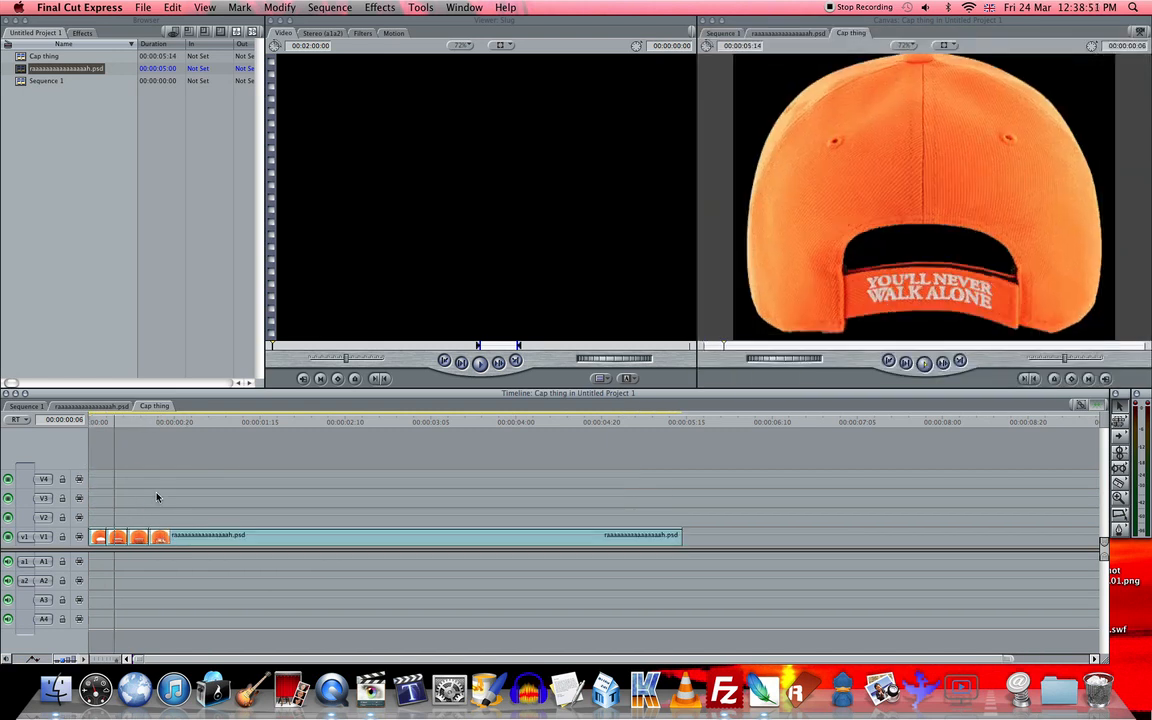
key(Home)
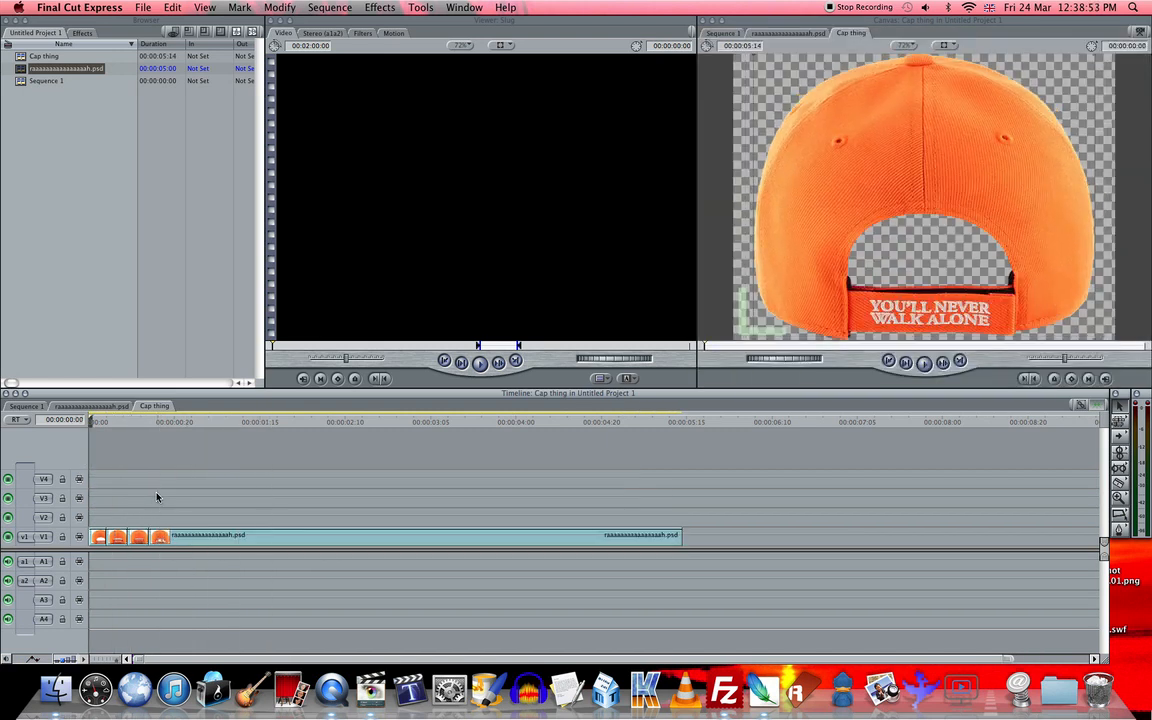
- Place the Cap thing sequence at the start of track V1 in Sequence 1 and scale its picture down to about half size
click(44, 407)
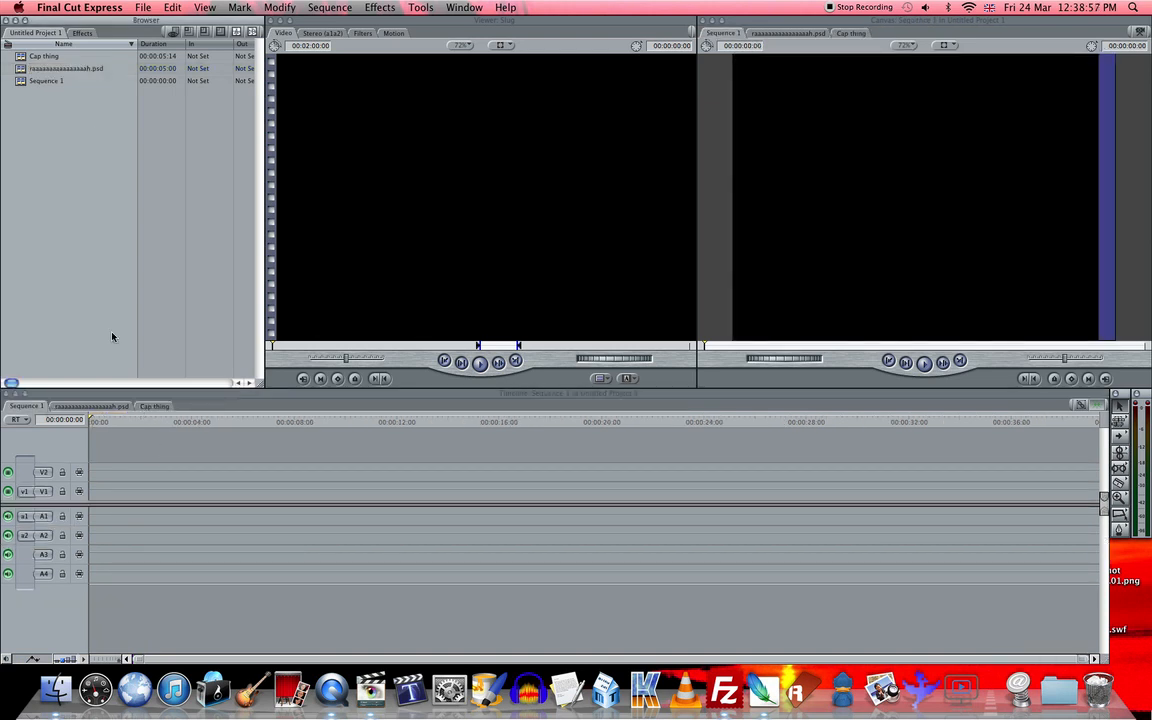
click(141, 7)
click(63, 196)
drag(19, 56, 86, 490)
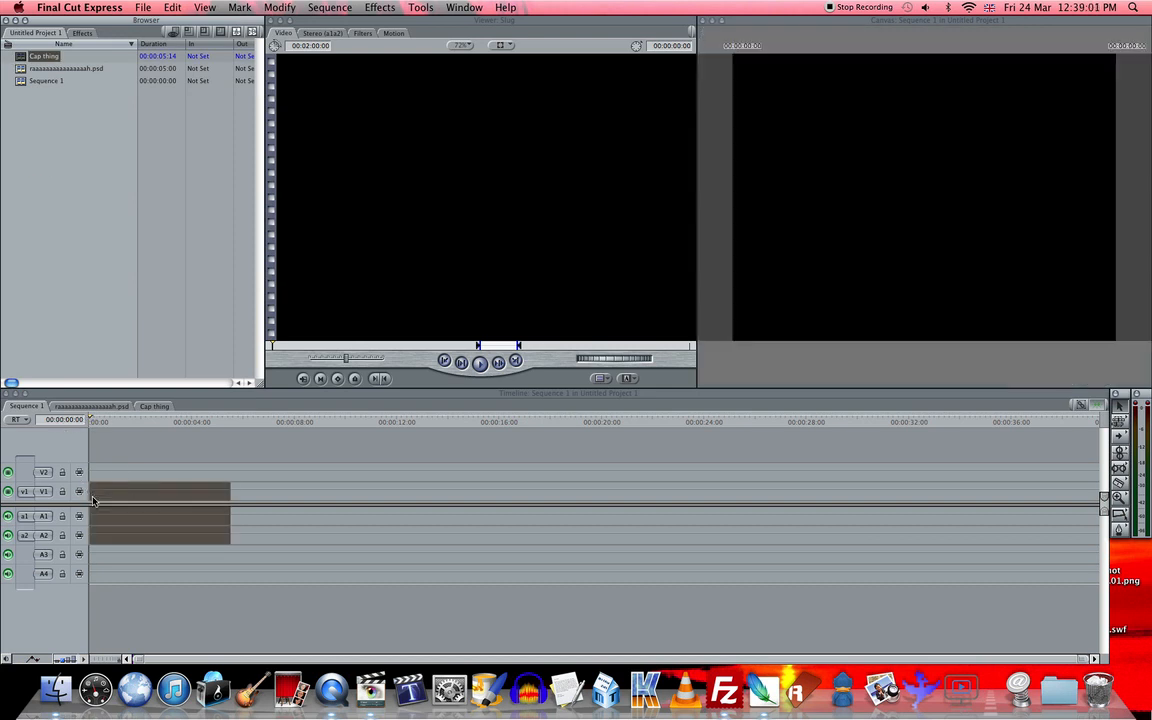
key(Home)
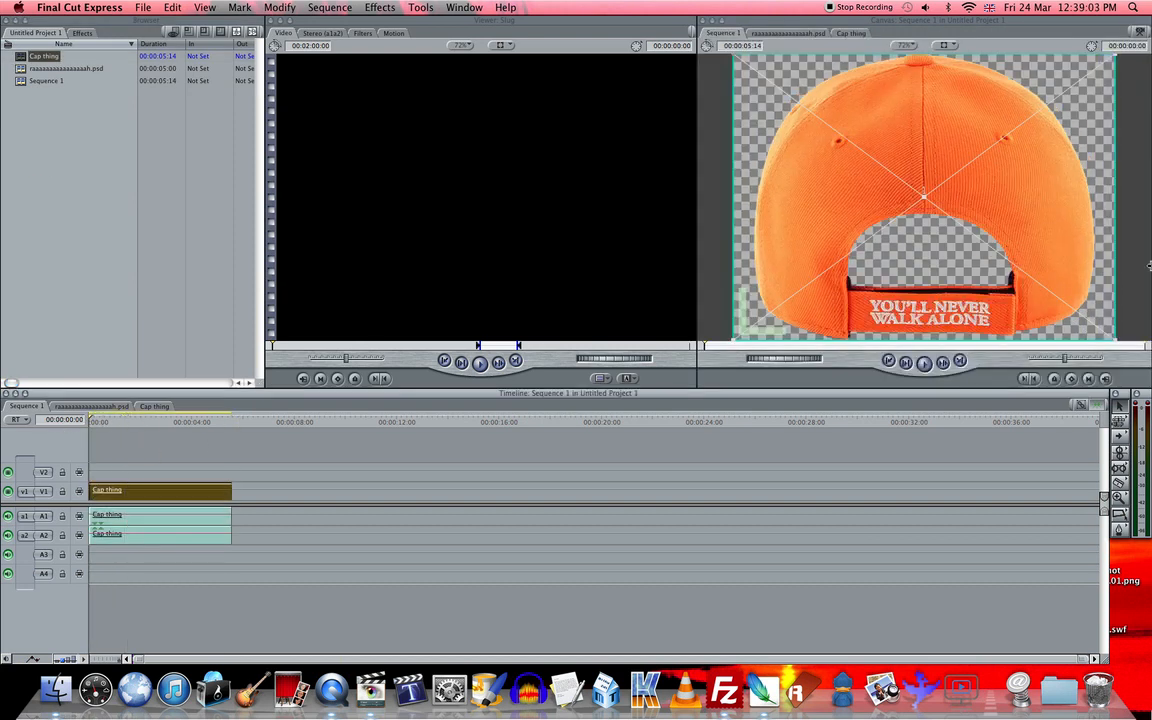
drag(1113, 339, 1016, 267)
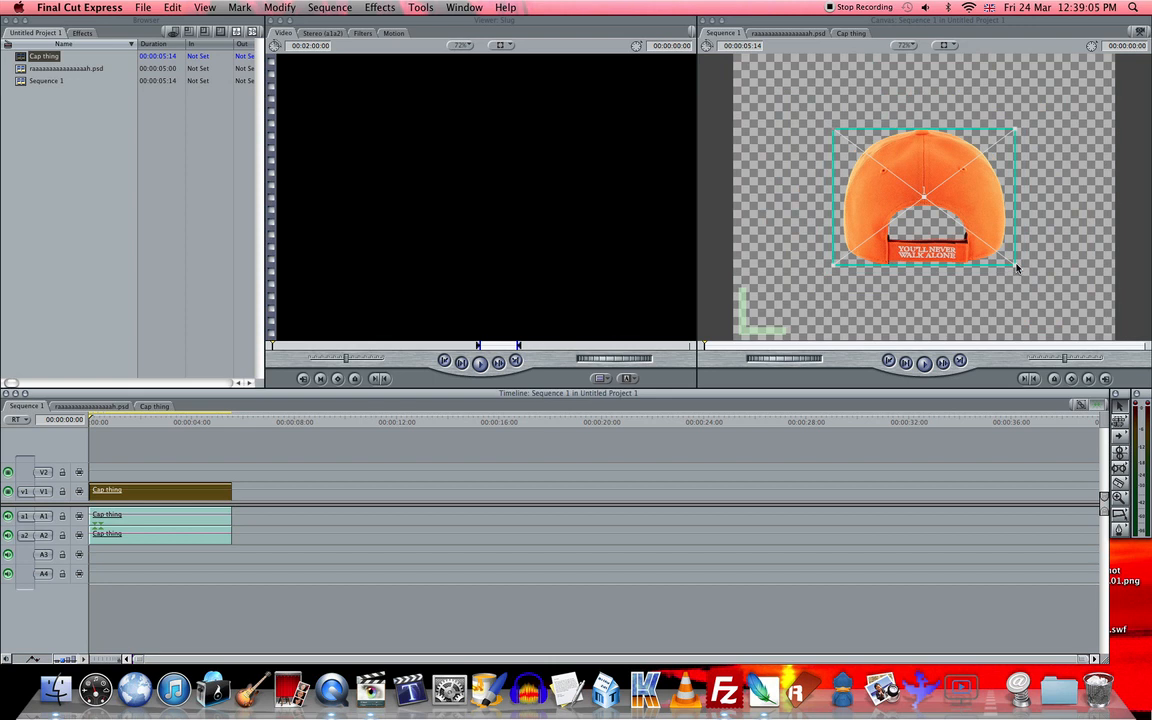
- Play back Sequence 1, and save the project as testy1233 in the Final Cut Projects folder
click(967, 290)
key(space)
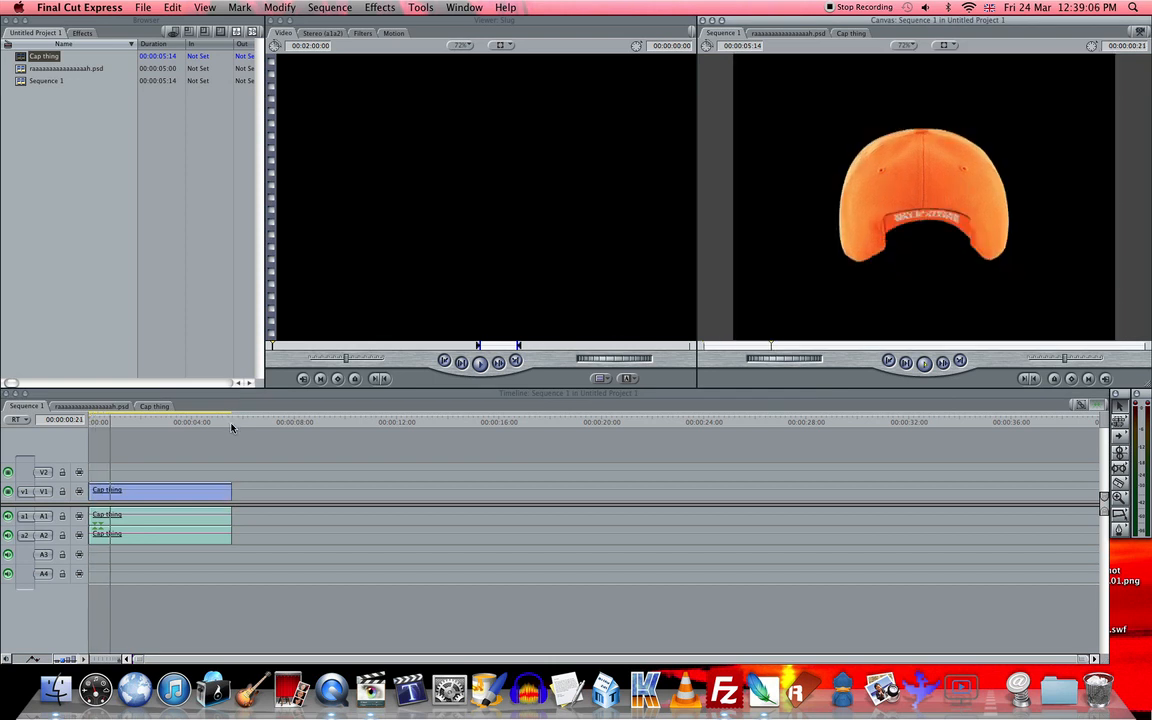
click(143, 7)
click(167, 137)
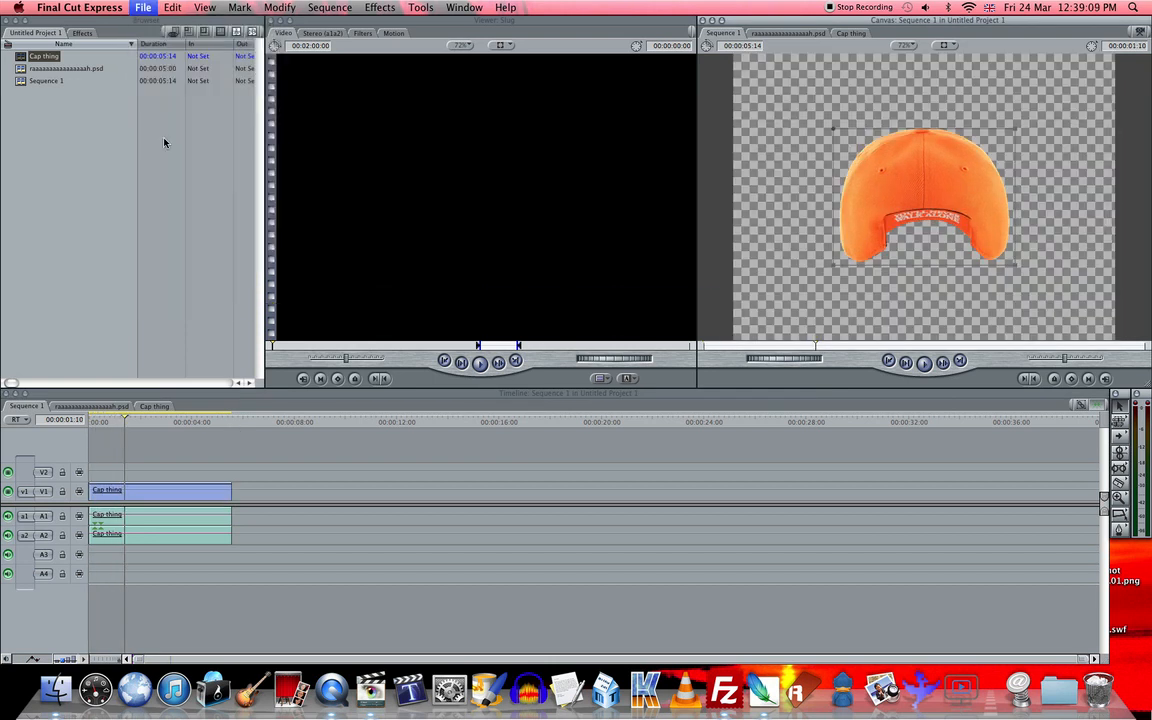
click(322, 407)
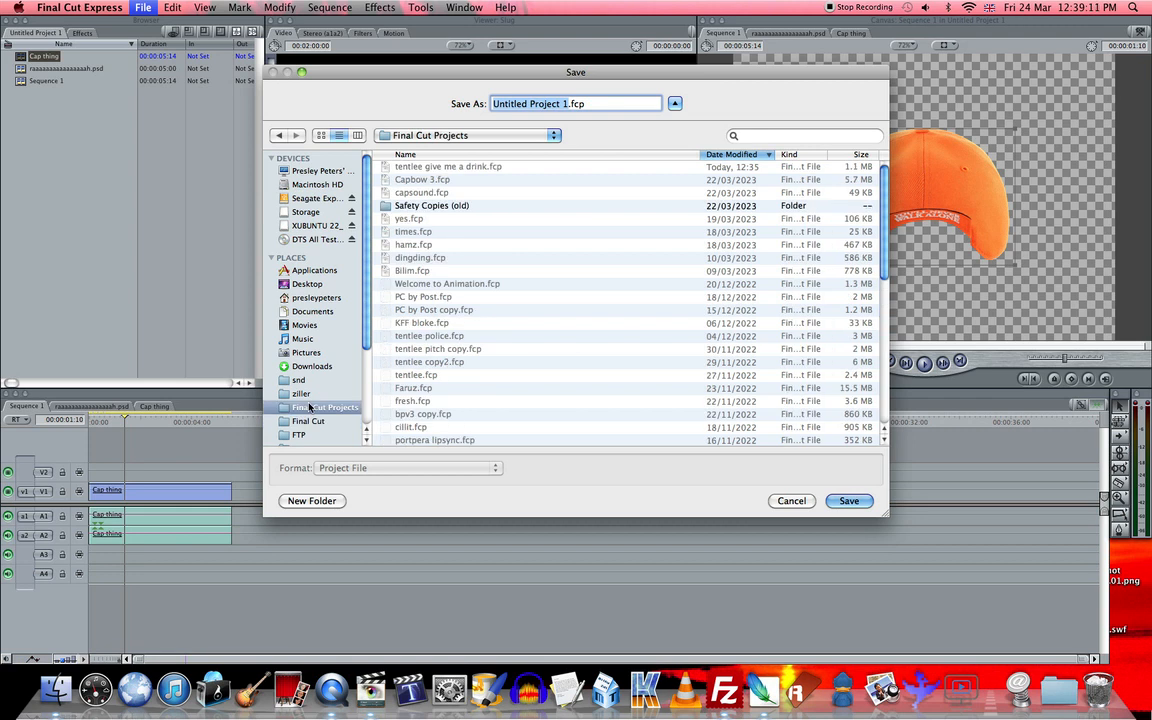
text(testy1233)
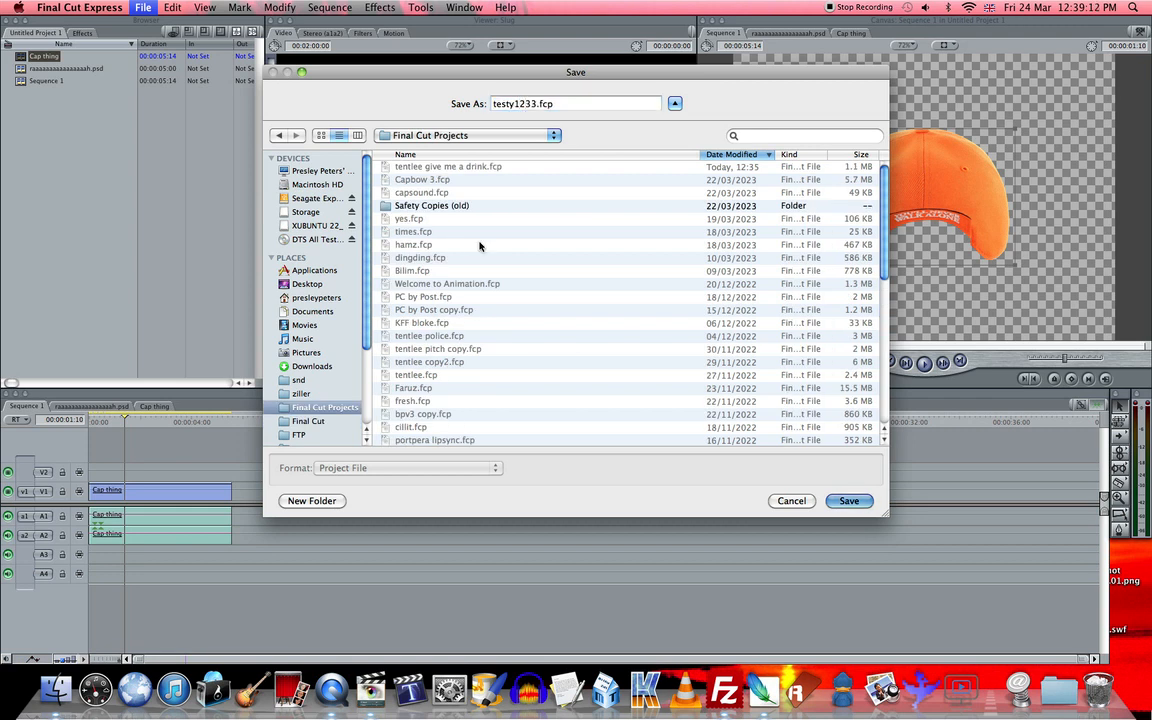
key(Return)
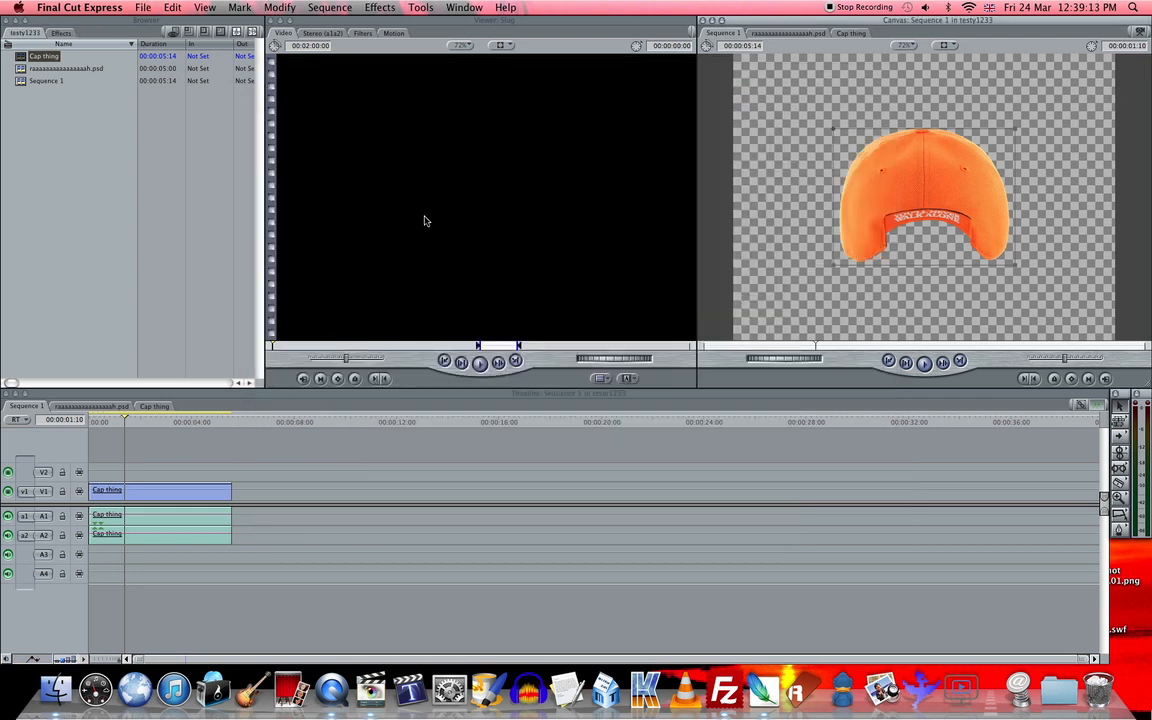
- Close the project and reopen testy1233 from the recently used projects
click(143, 7)
click(167, 101)
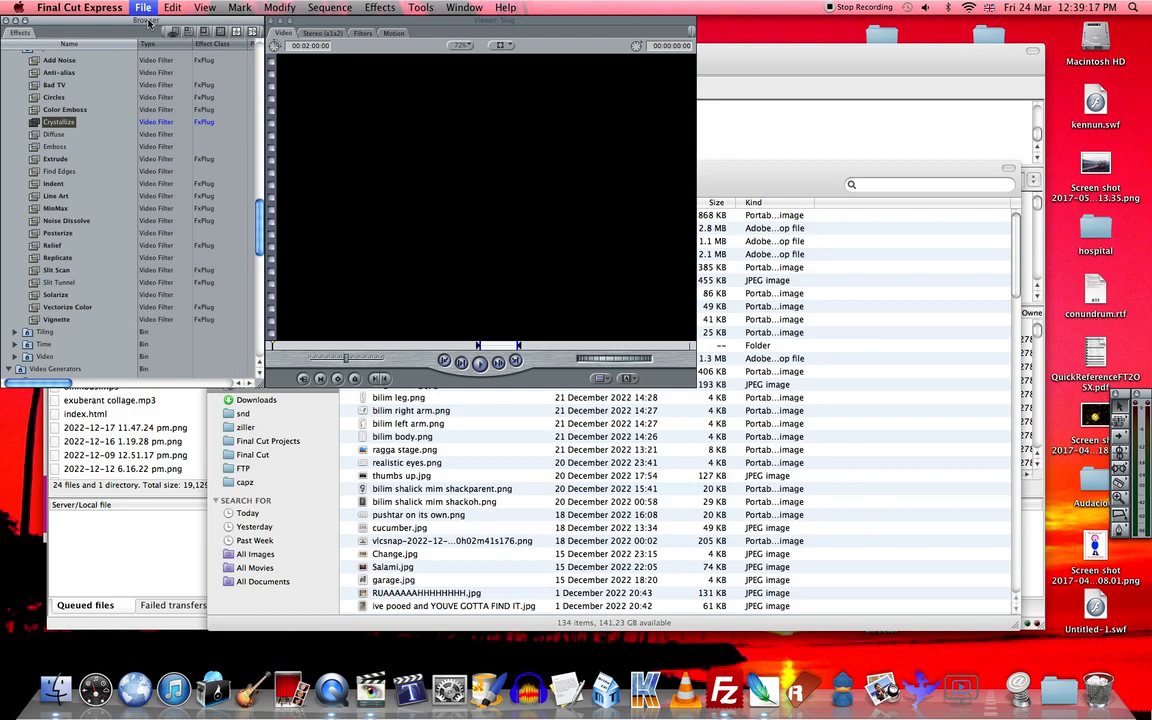
click(145, 8)
mouse_move(190, 63)
click(338, 100)
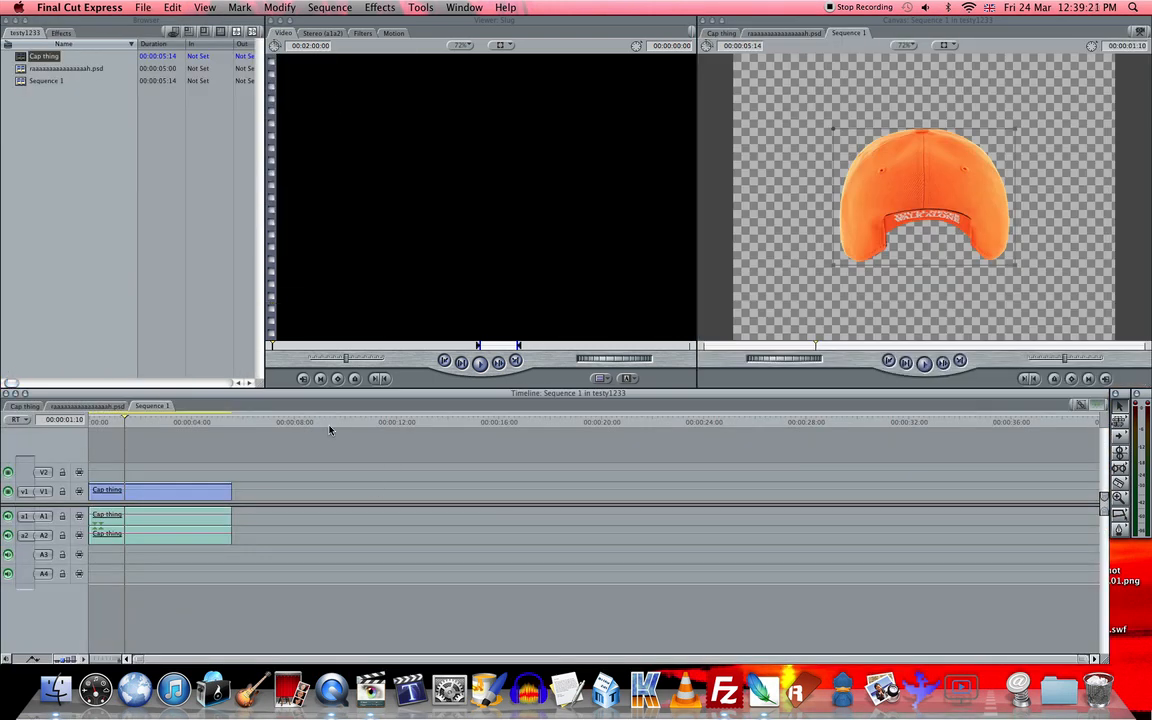
- Delete all four layer clips from the PSD sequence and return to Sequence 1
click(103, 407)
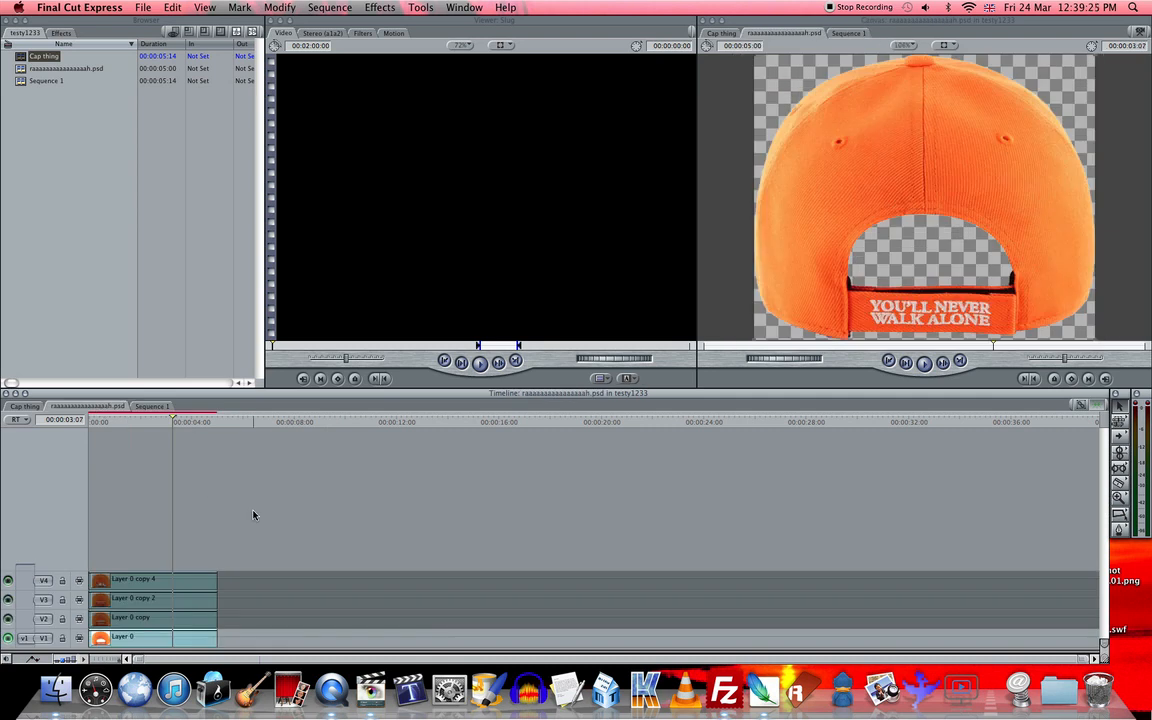
click(135, 408)
click(126, 410)
drag(264, 542, 88, 641)
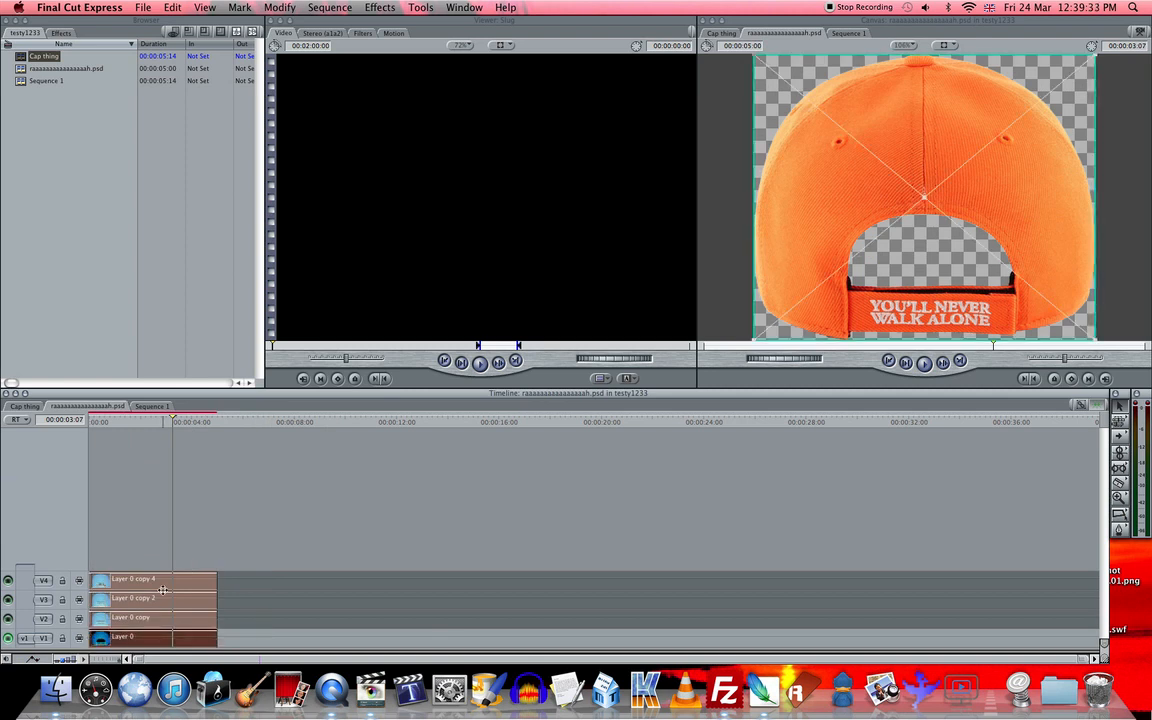
click(257, 580)
drag(246, 570, 144, 640)
key(Delete)
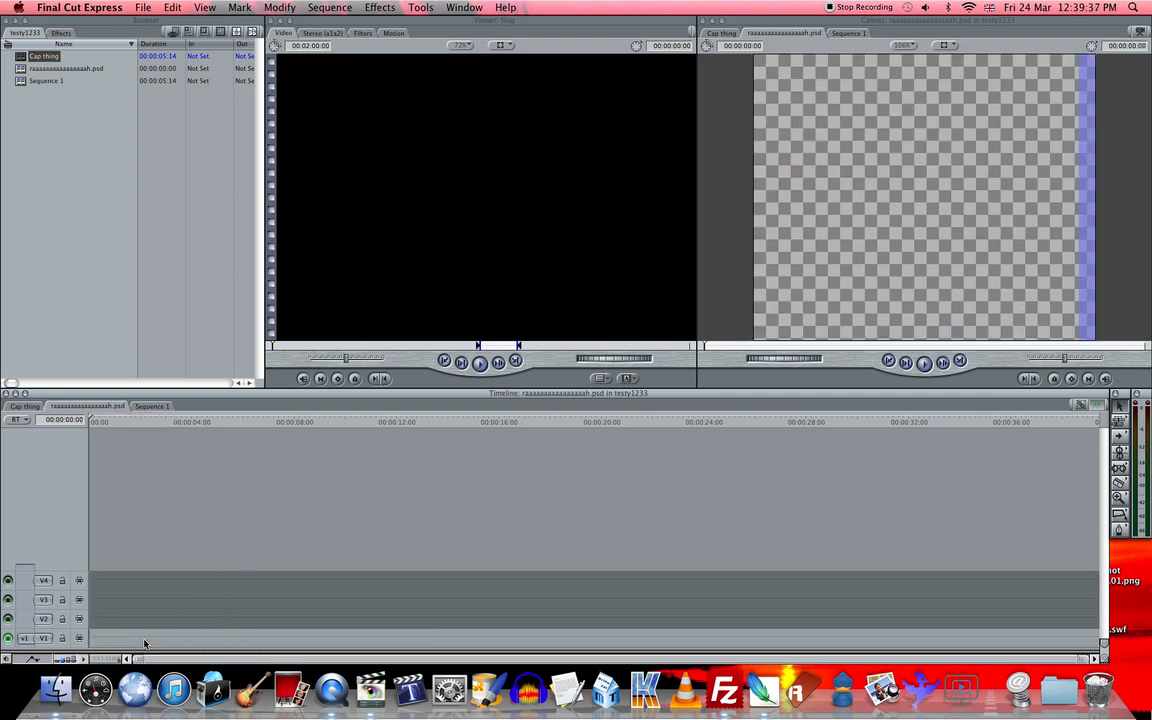
click(175, 278)
click(148, 407)
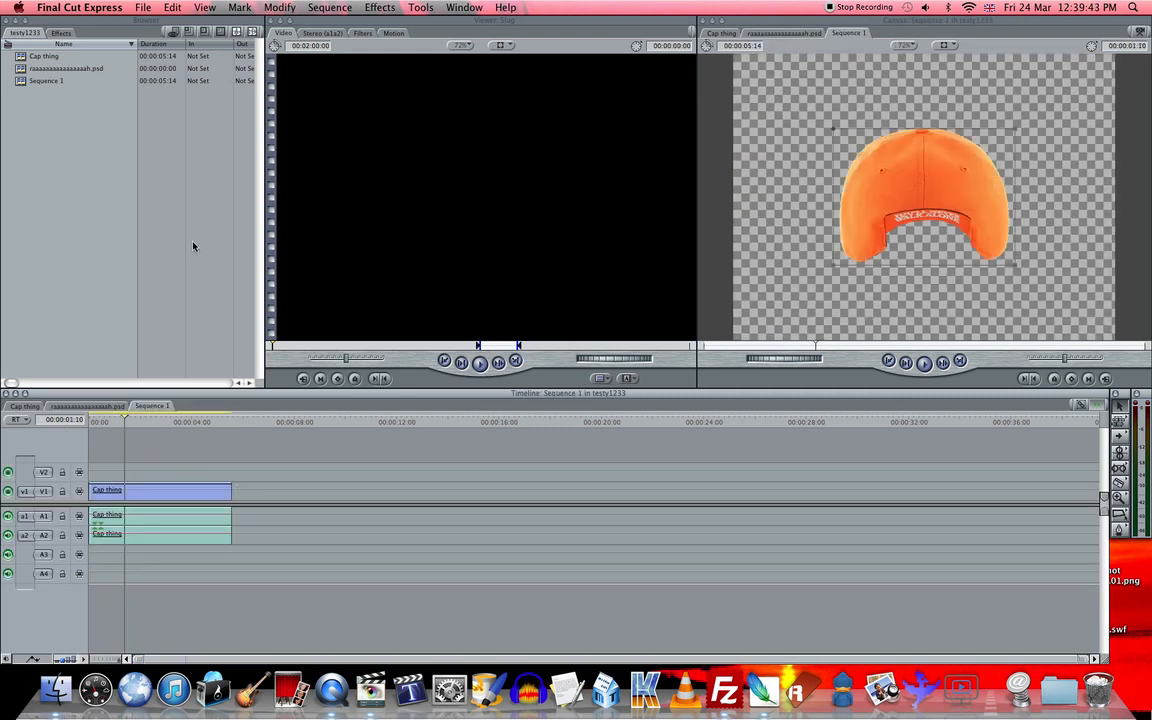
- Close the project with the emptied PSD sequence and try to reopen testy1233 from the recently used projects
click(142, 7)
click(98, 141)
click(146, 6)
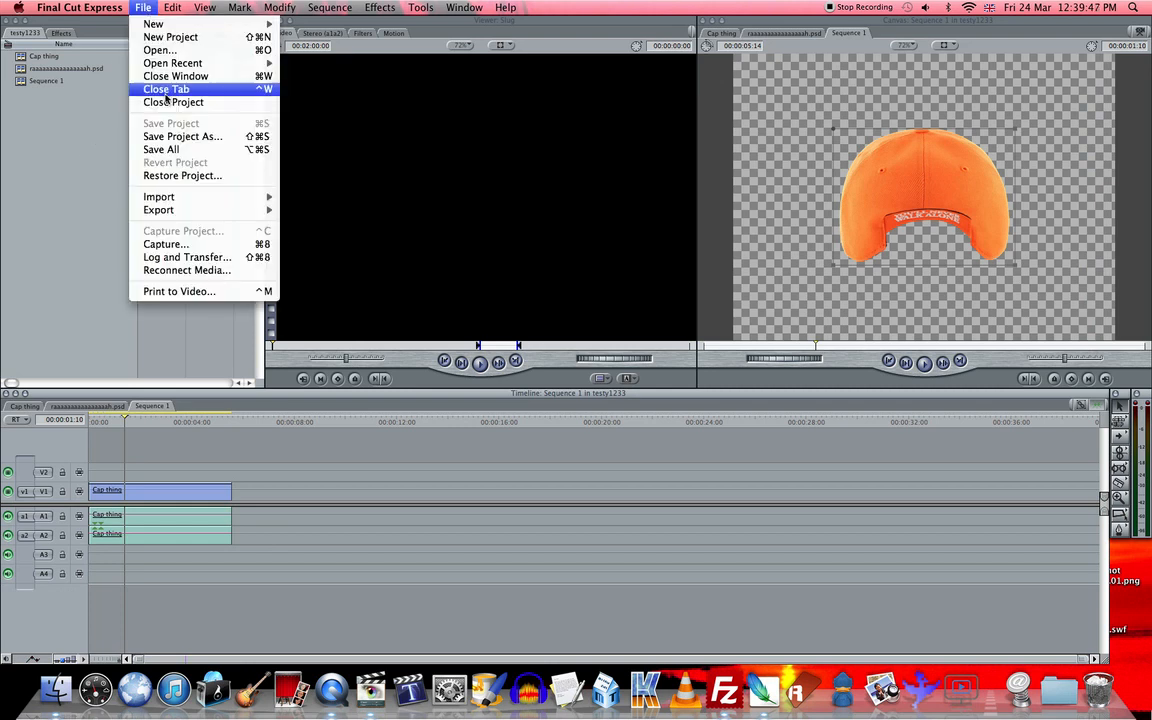
click(169, 103)
click(145, 7)
mouse_move(262, 64)
click(322, 103)
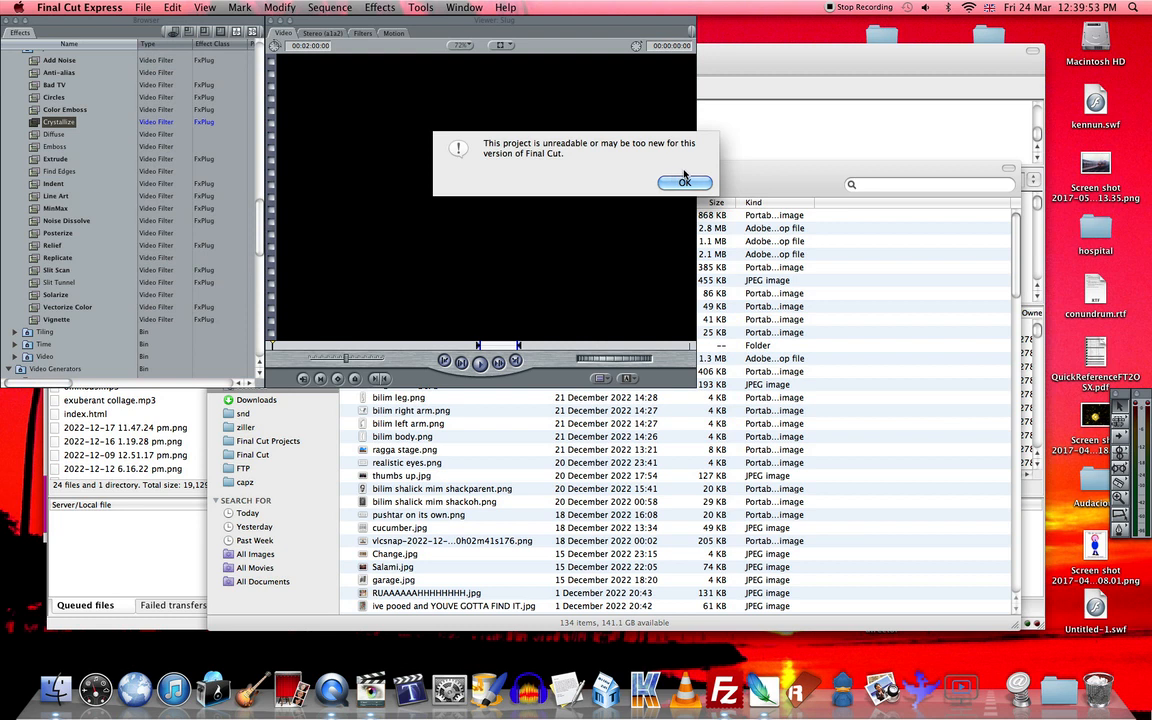
click(684, 181)
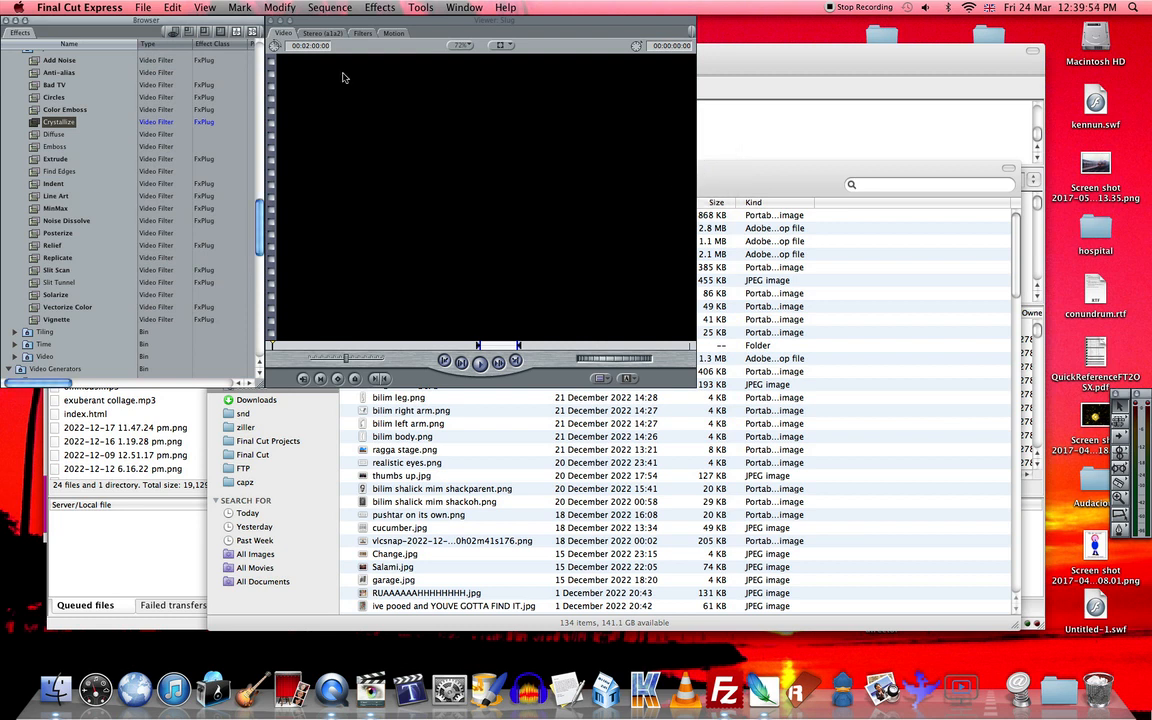
- Create a new project
click(138, 7)
click(170, 37)
- Switch to Finder and examine the project backups in the Safety Copies (old) folder of Final Cut Projects
click(56, 688)
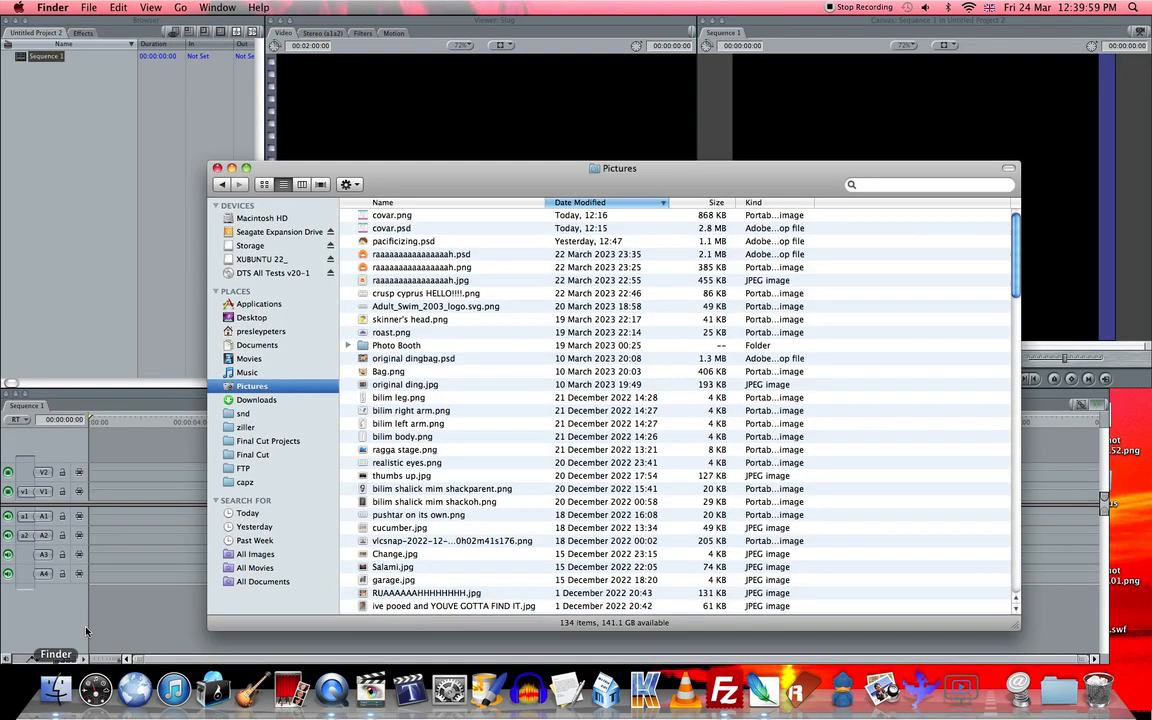
click(262, 441)
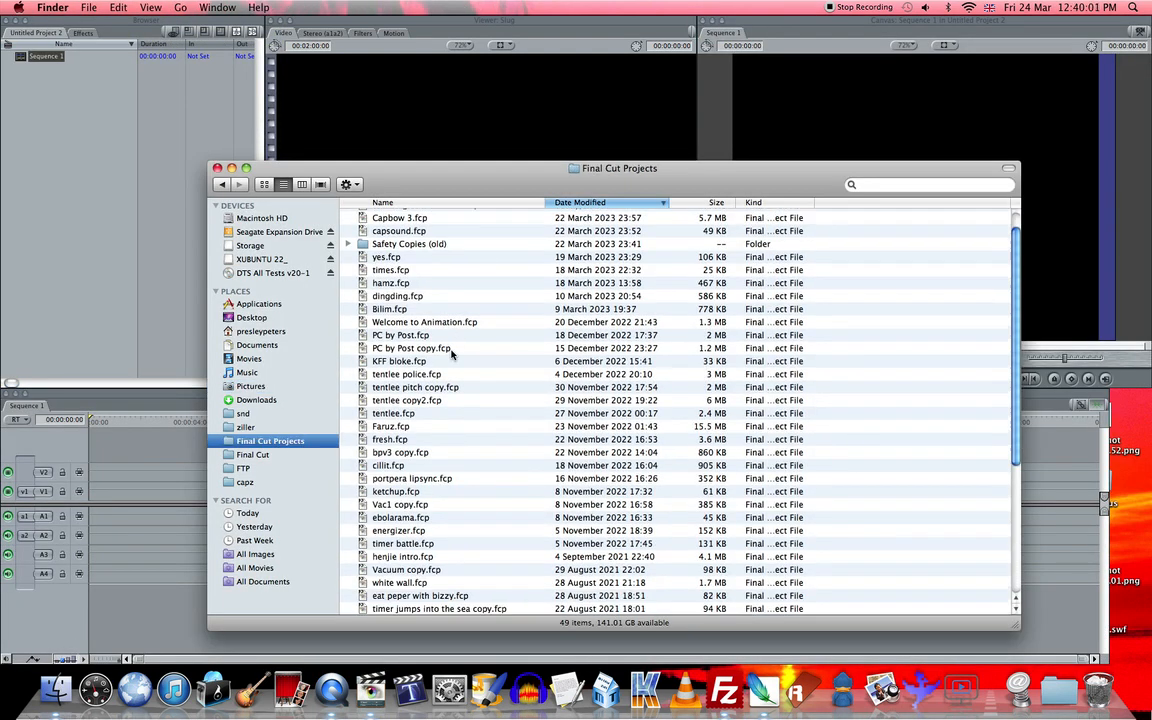
click(350, 268)
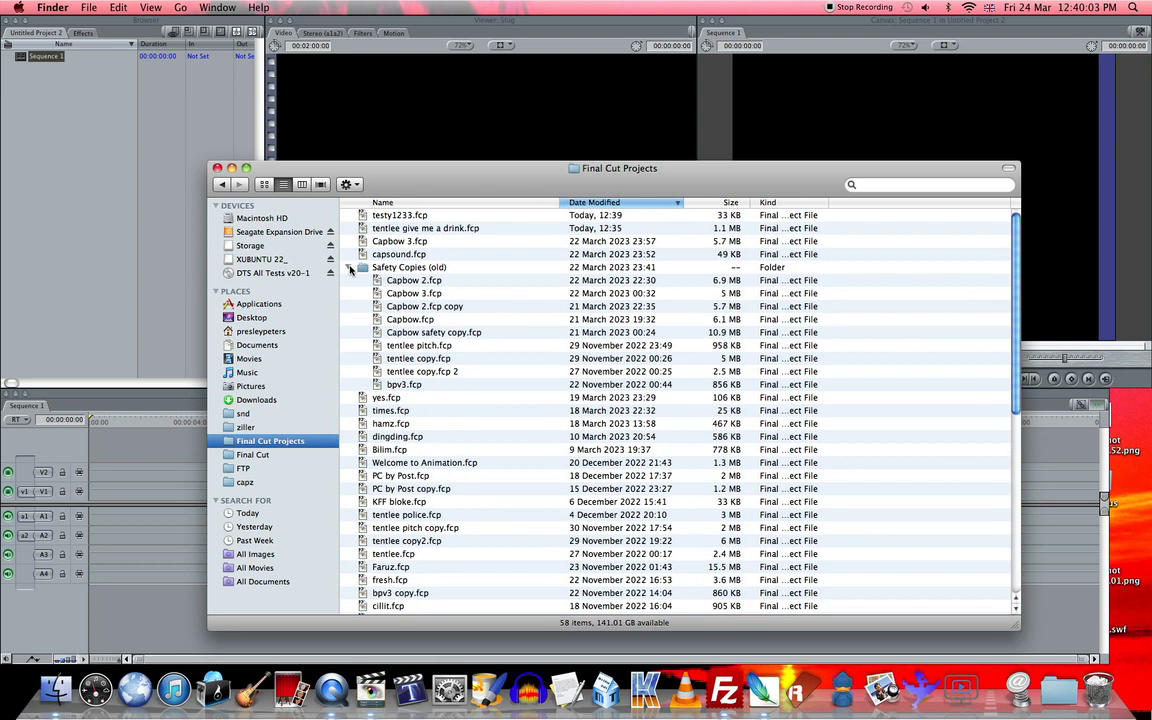
double_click(403, 268)
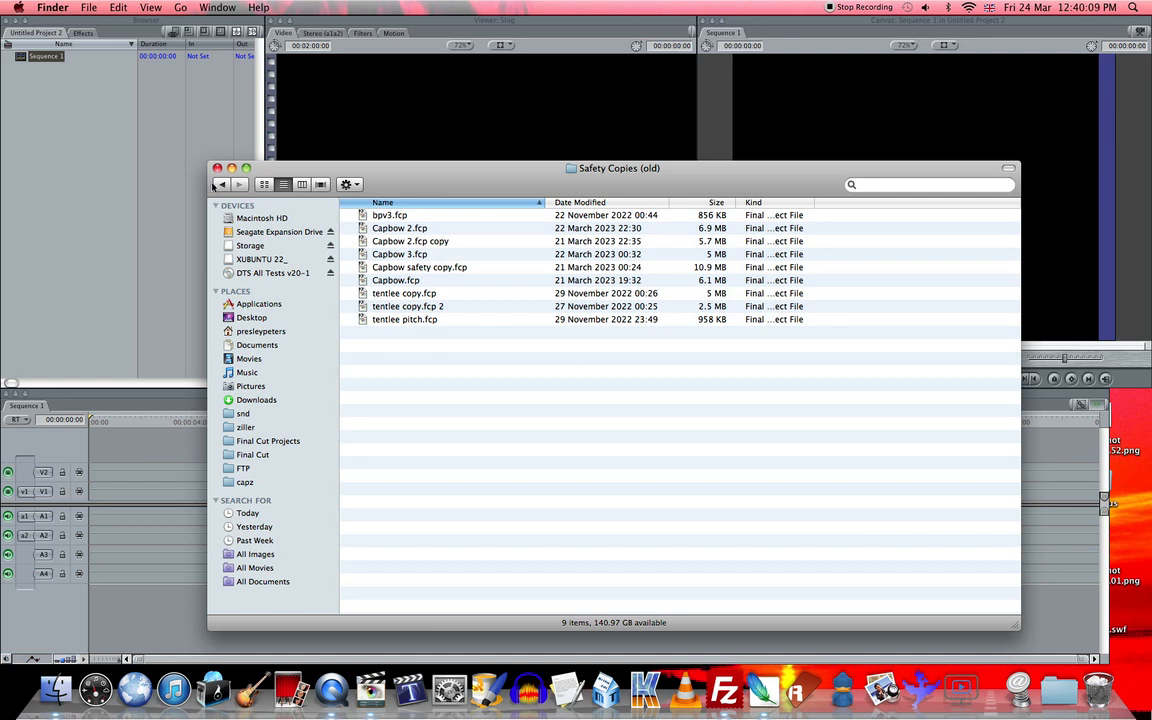
click(87, 257)
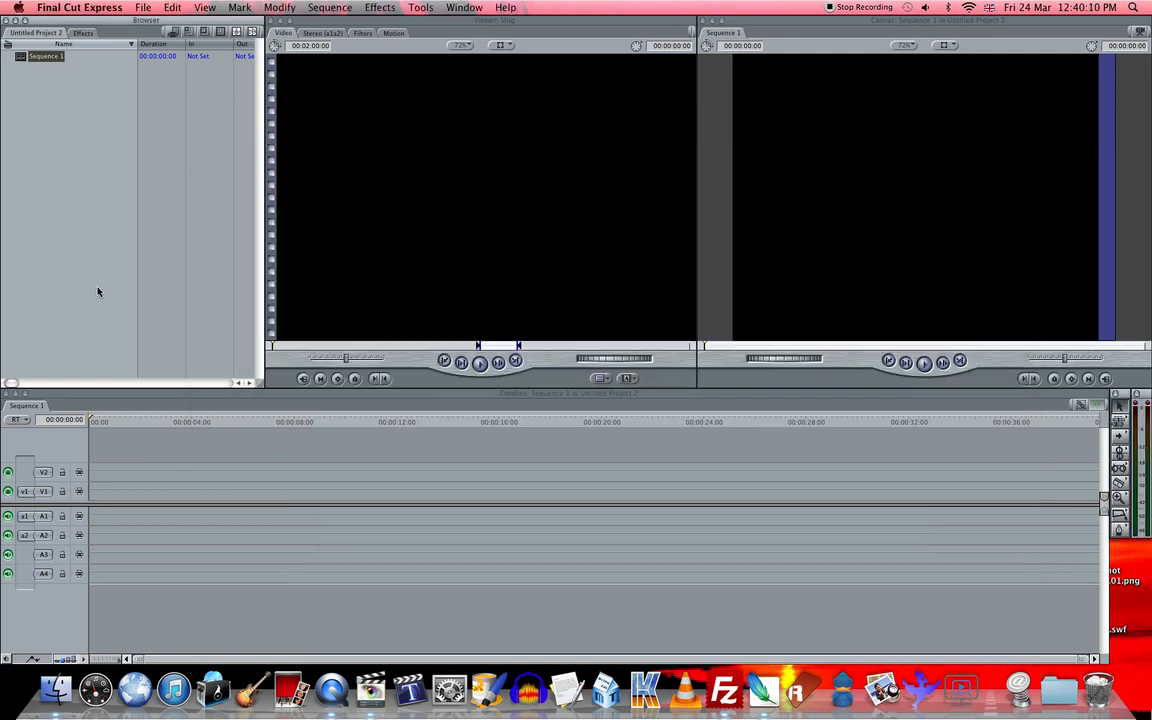
- Import the raaaaaaaaaaaaaaah.png cap image from the Pictures folder into the new project
click(56, 690)
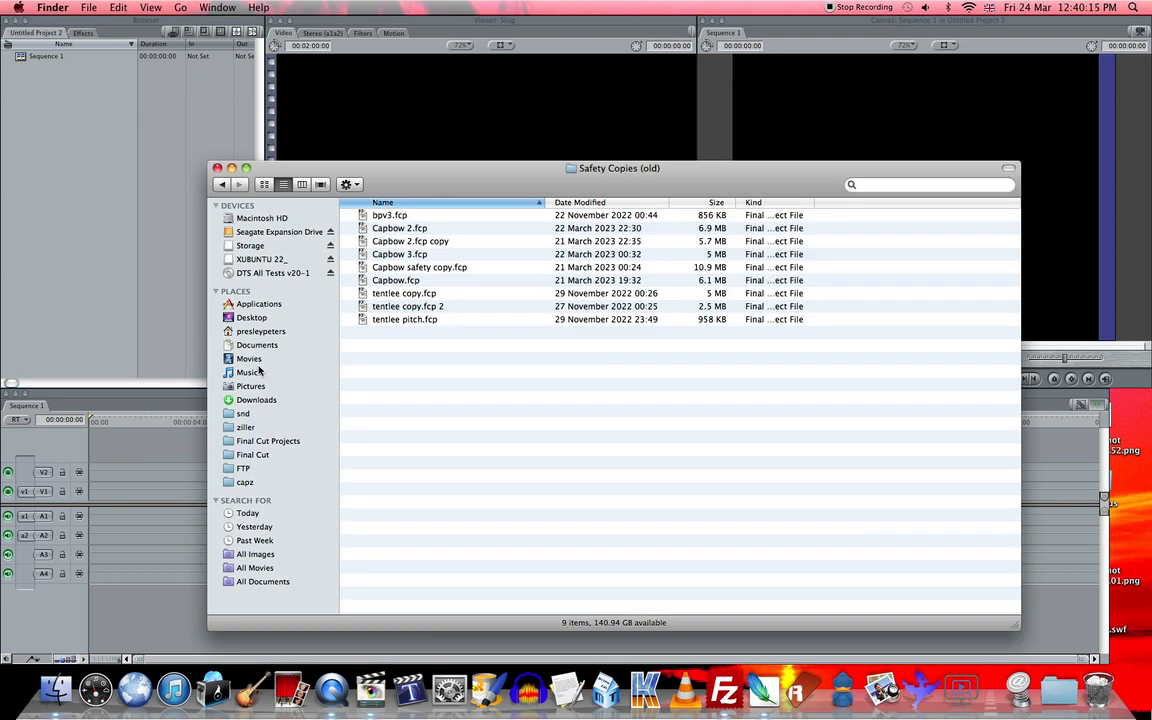
click(250, 386)
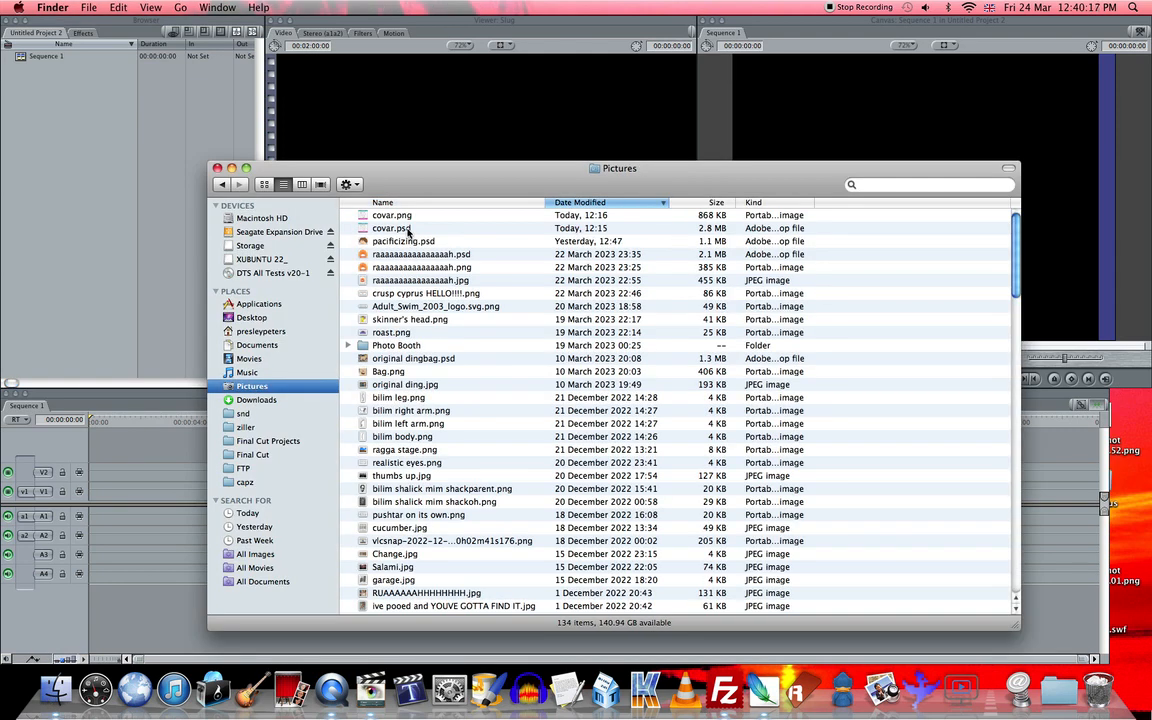
click(395, 228)
click(410, 255)
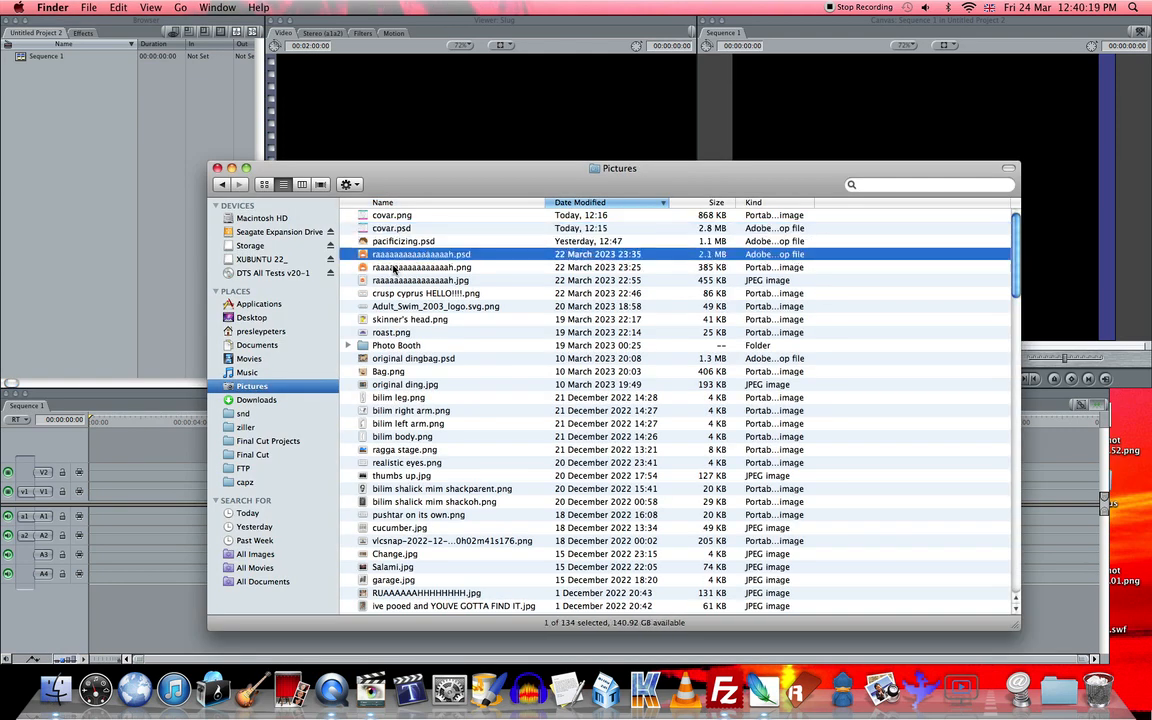
drag(366, 252, 33, 206)
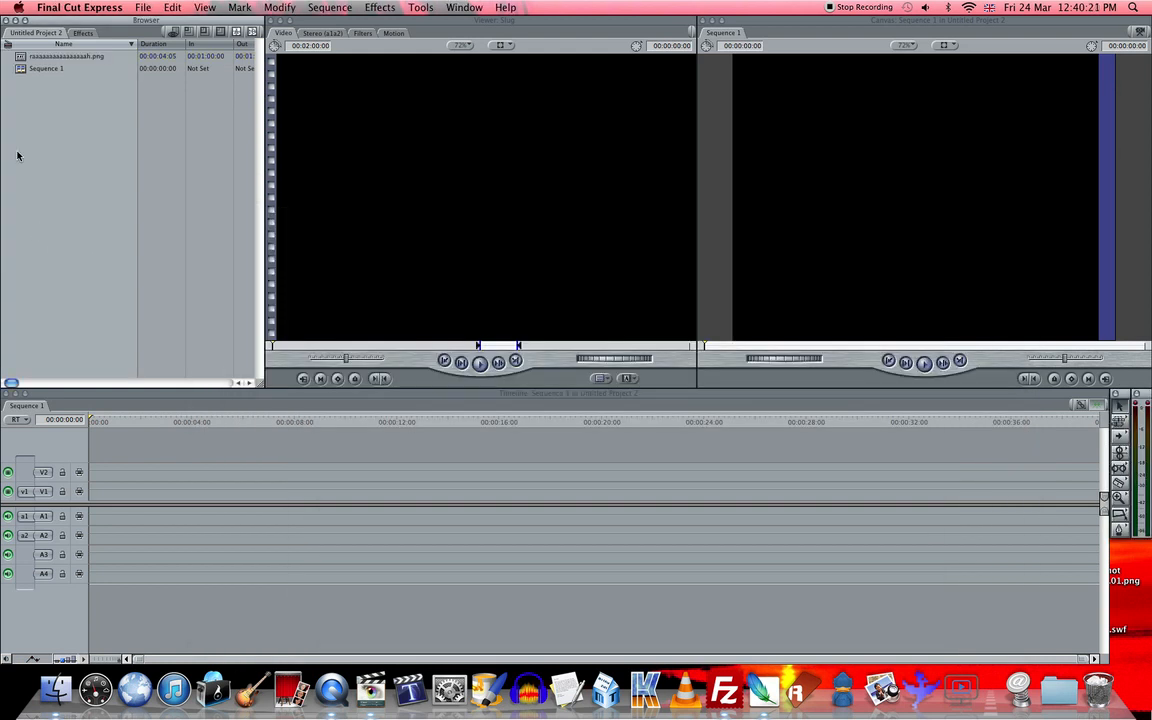
- Create a new sequence named Cap thing in the project
click(21, 57)
right_click(68, 92)
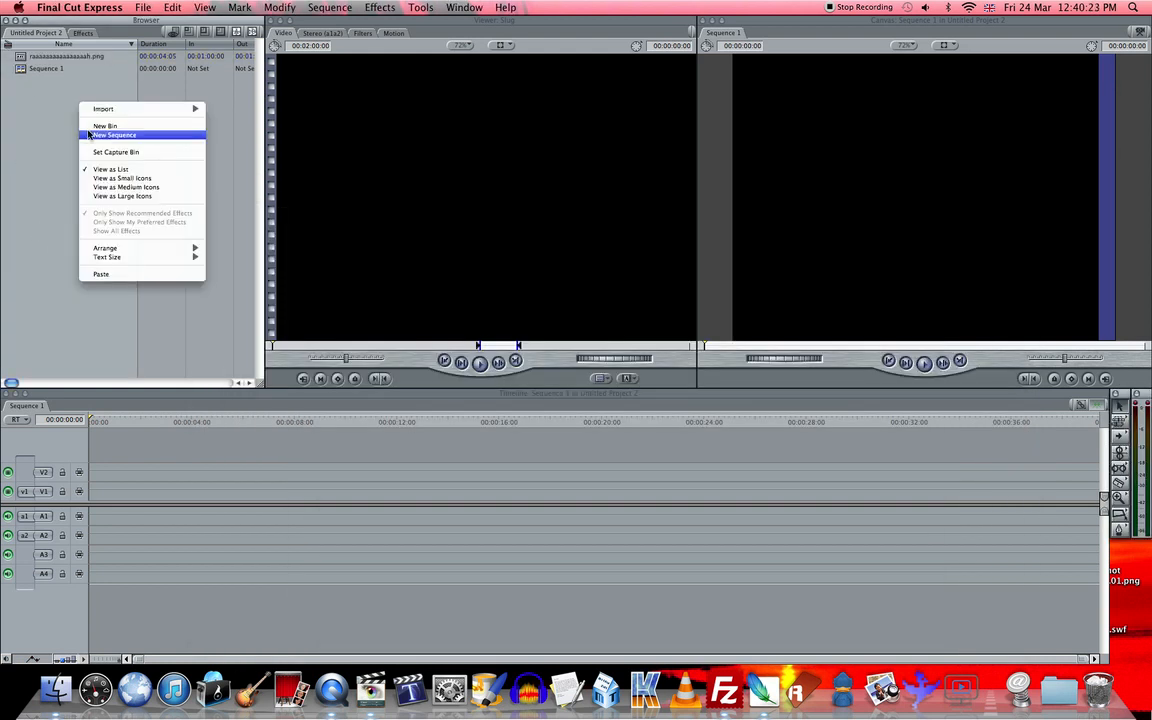
click(98, 134)
text(Cap thing)
key(Return)
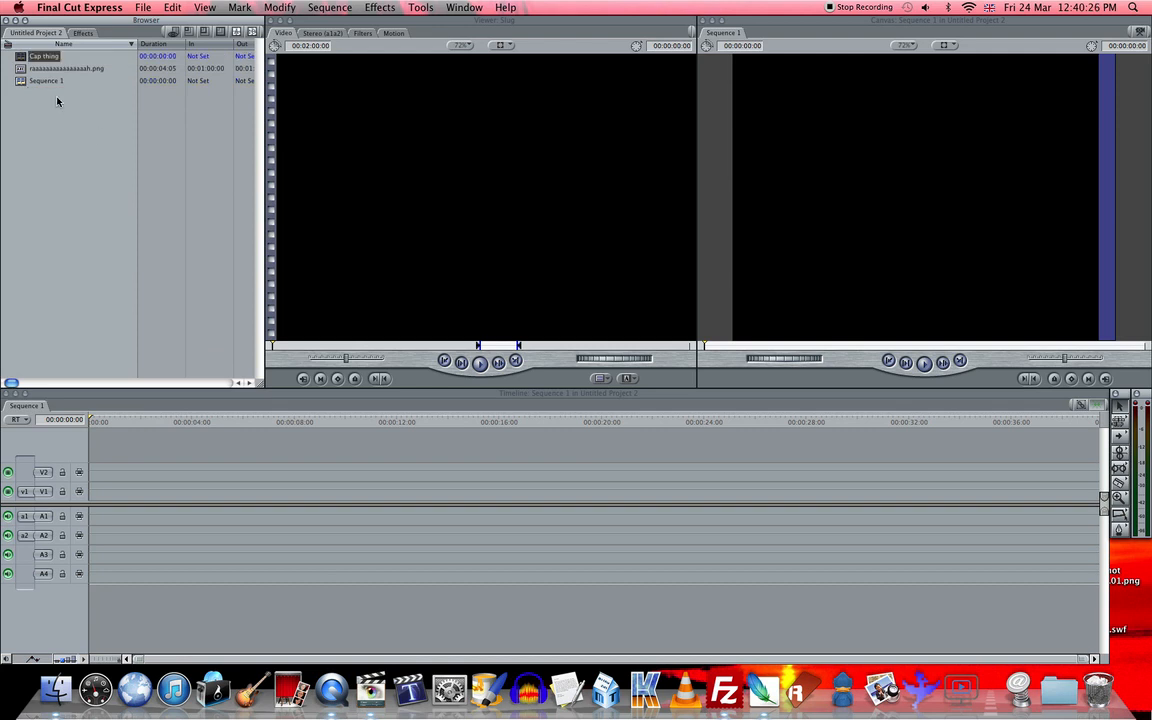
- Place the cap PNG at the start of track V1 in Cap thing and scale it down to about 104
double_click(21, 57)
drag(21, 67, 104, 491)
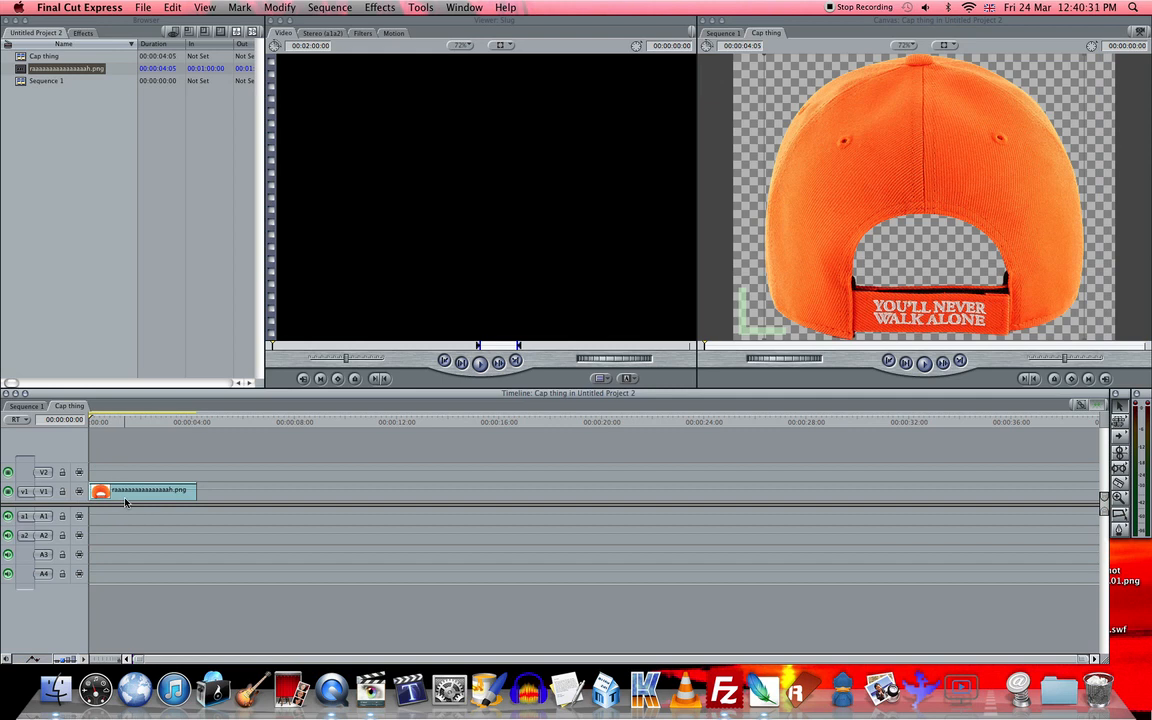
drag(766, 339, 817, 305)
- Keyframe the cap clip's rotation at 0 on its first frame and 360 at 00:00:02:06
double_click(846, 264)
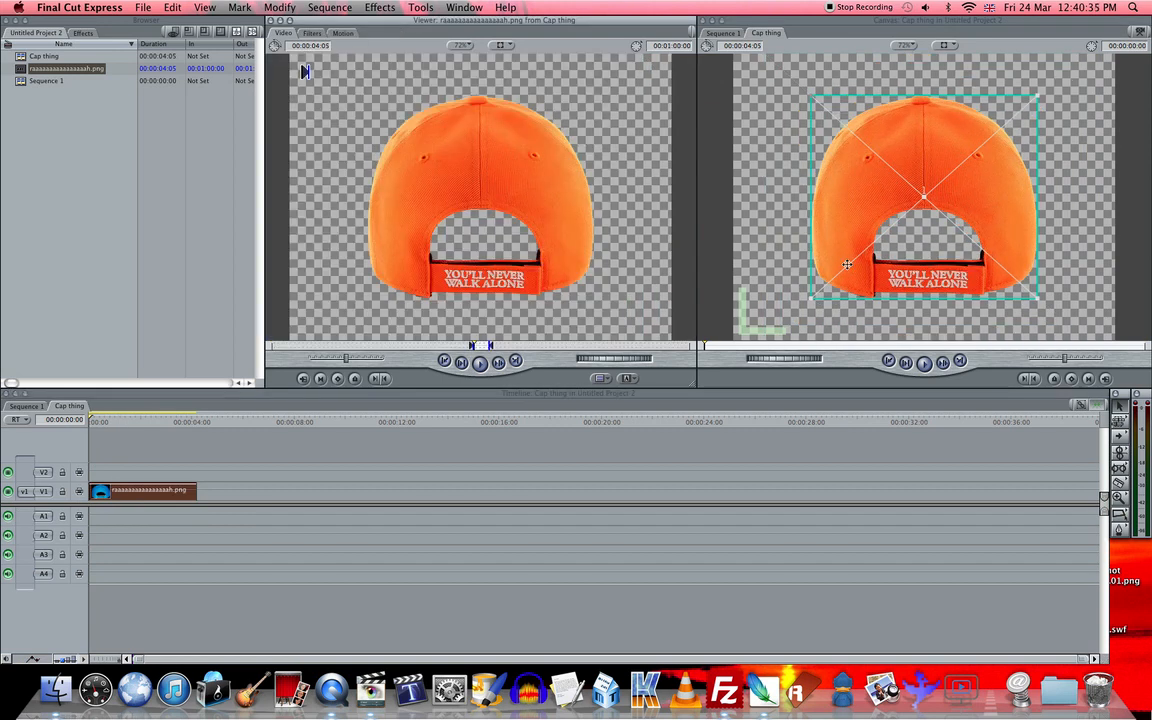
click(342, 33)
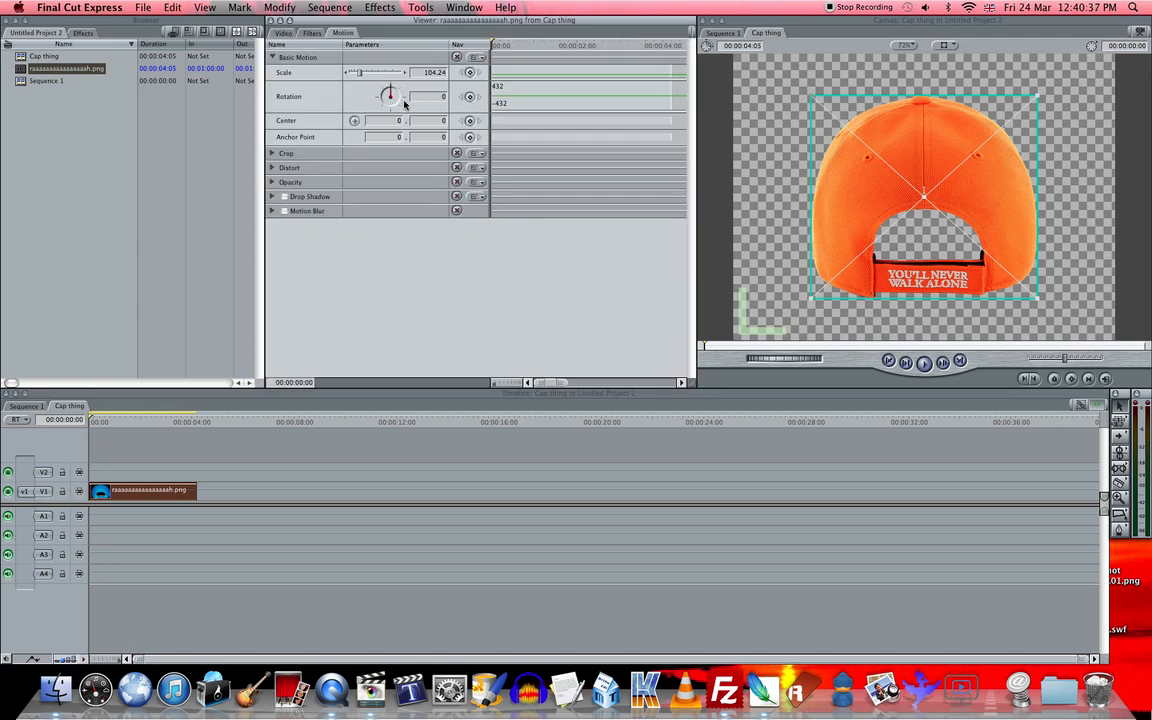
click(96, 422)
key(space)
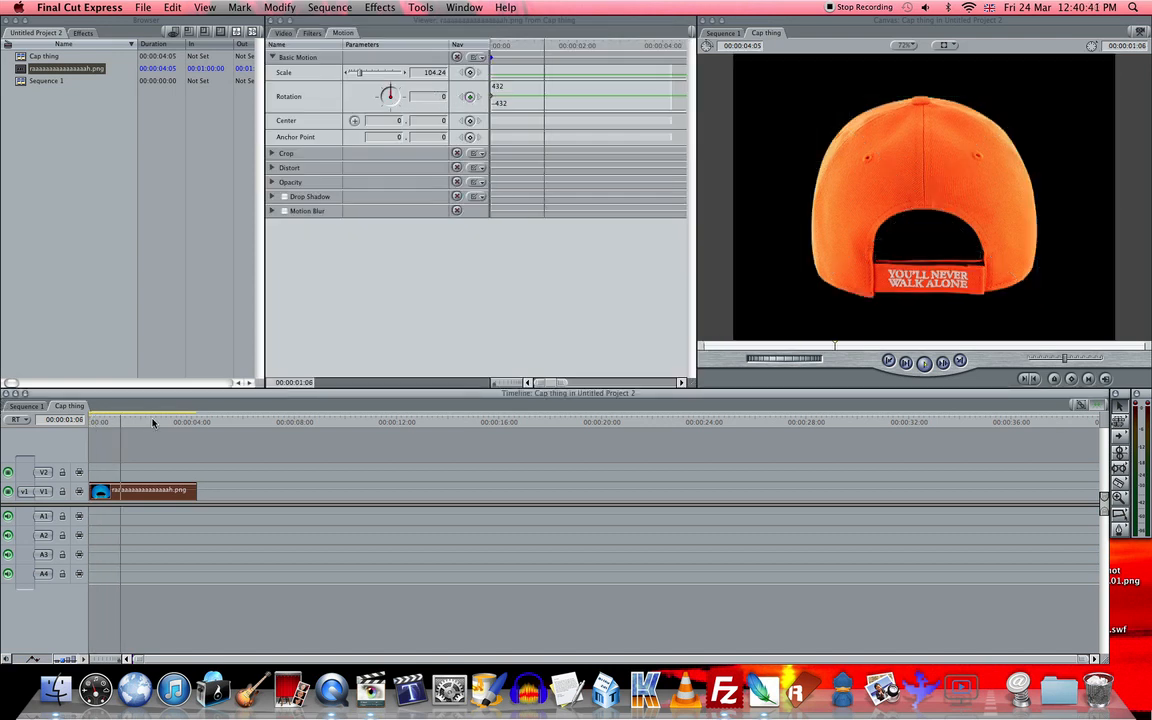
key(space)
click(420, 97)
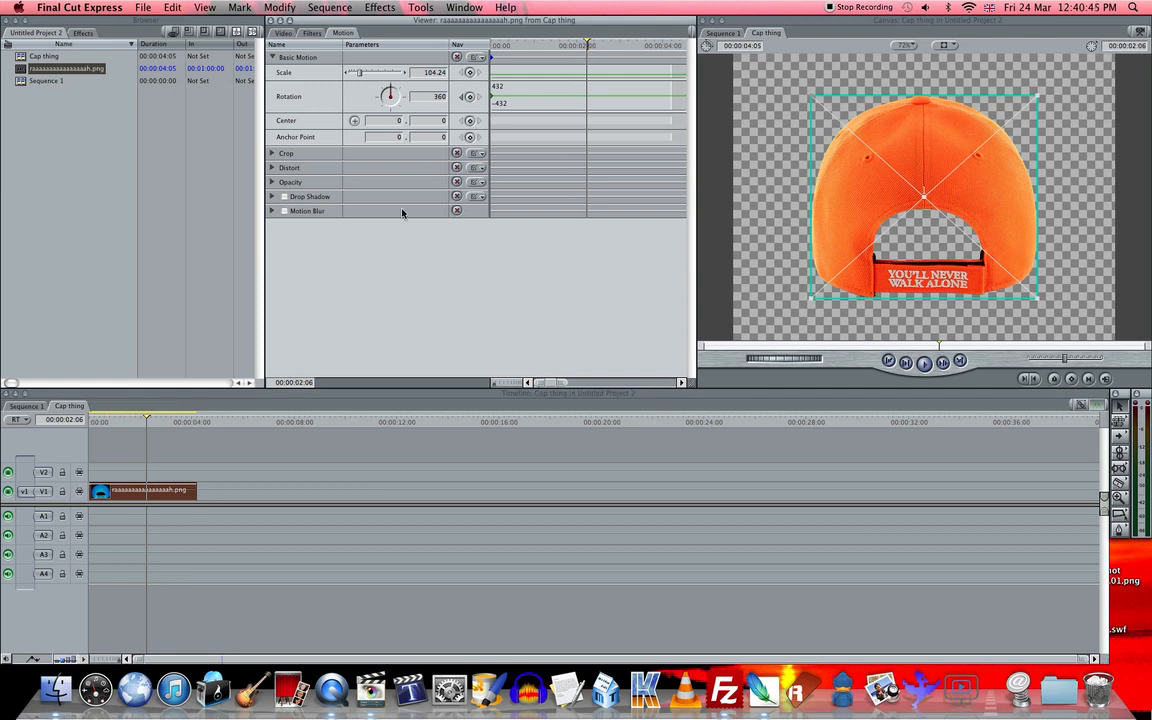
key(Return)
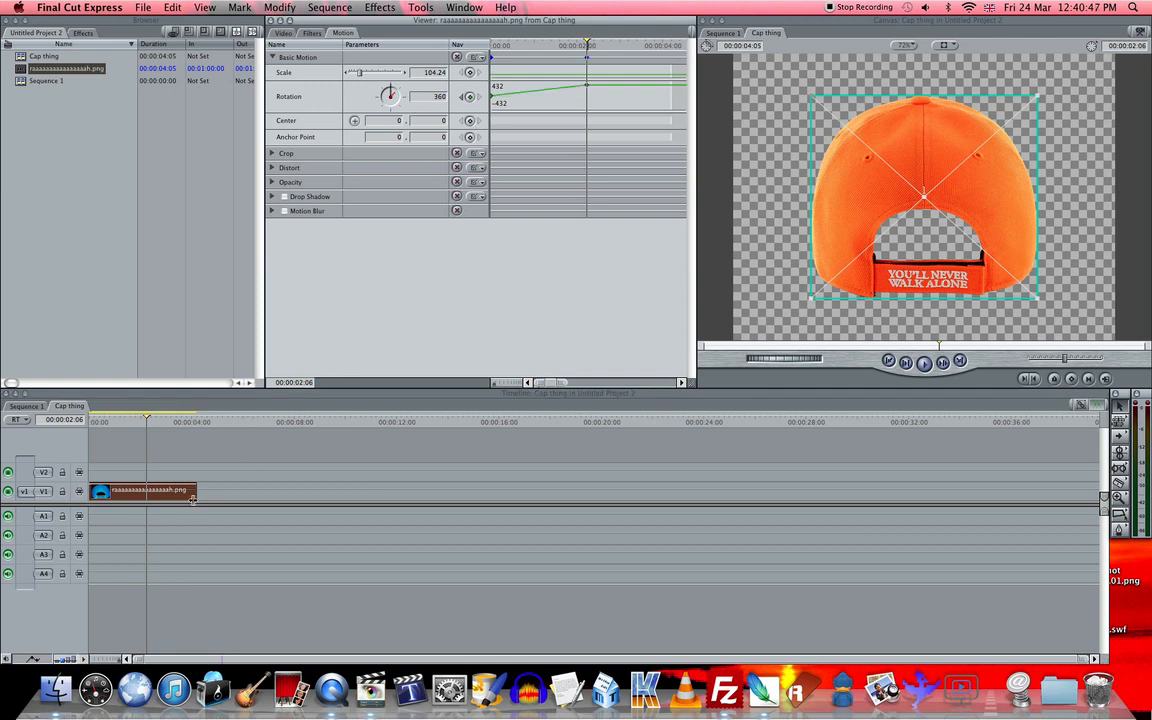
- Add a rotation keyframe of 0 at the end of the clip and move the 360 keyframe to about two seconds
click(670, 45)
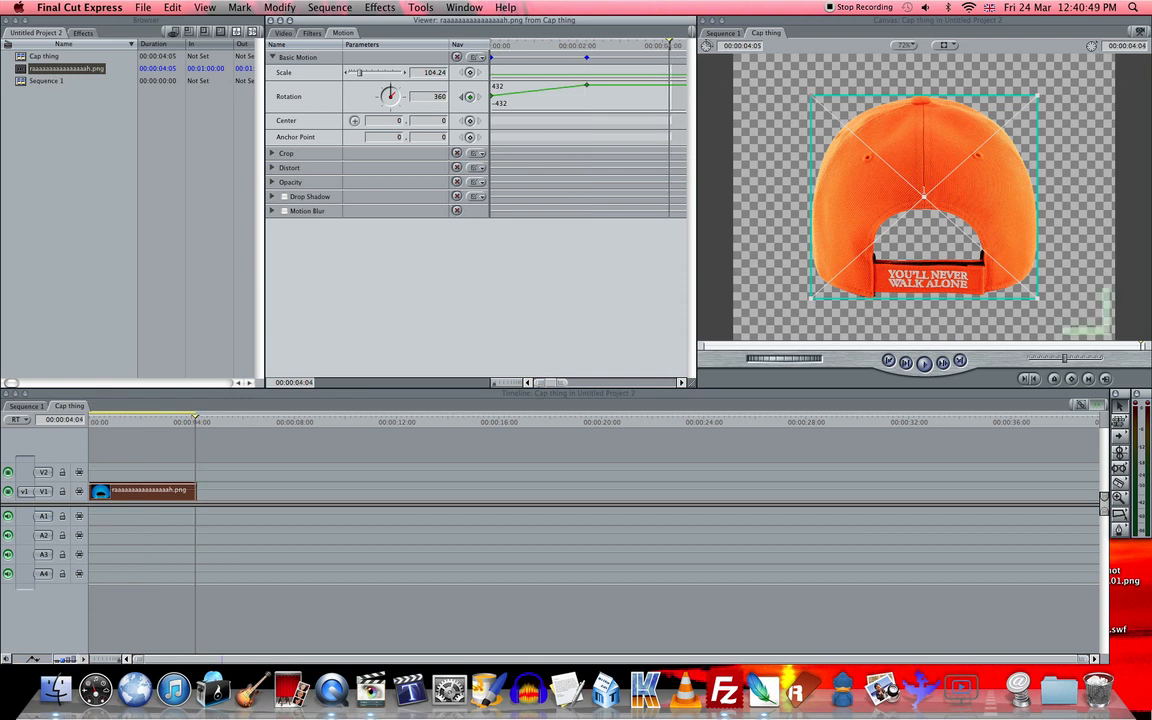
key(Return)
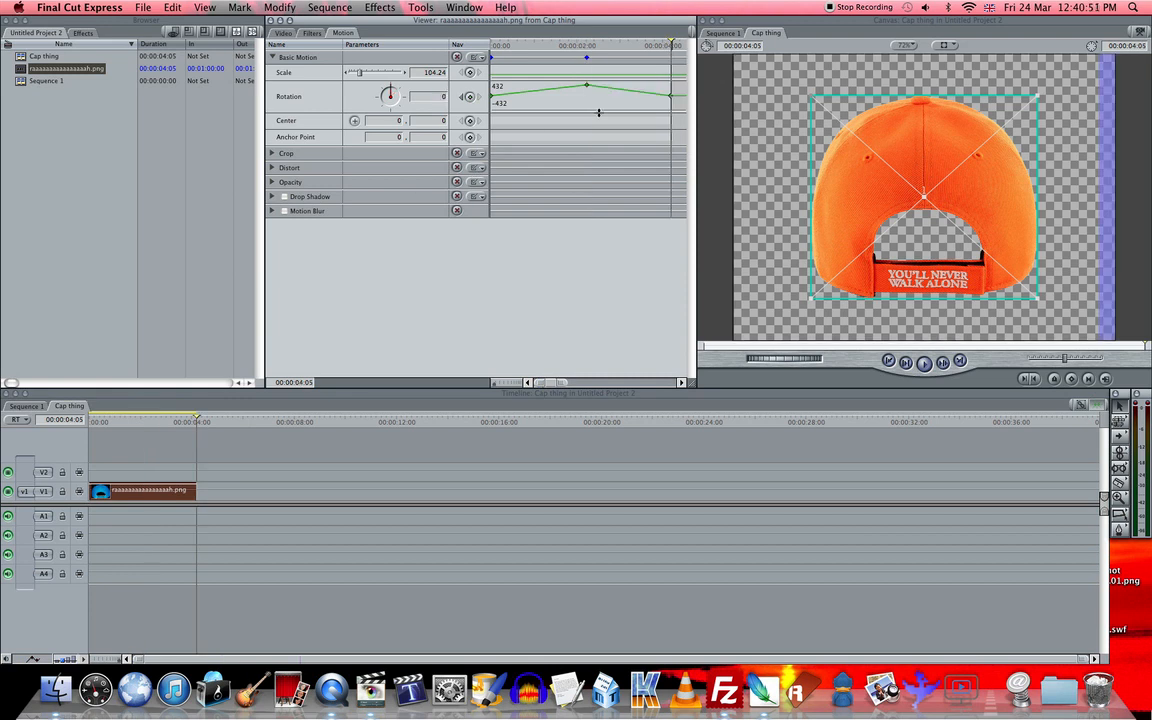
drag(586, 85, 335, 48)
- Play back the Cap thing sequence, return its playhead to the start and switch to Sequence 1
key(space)
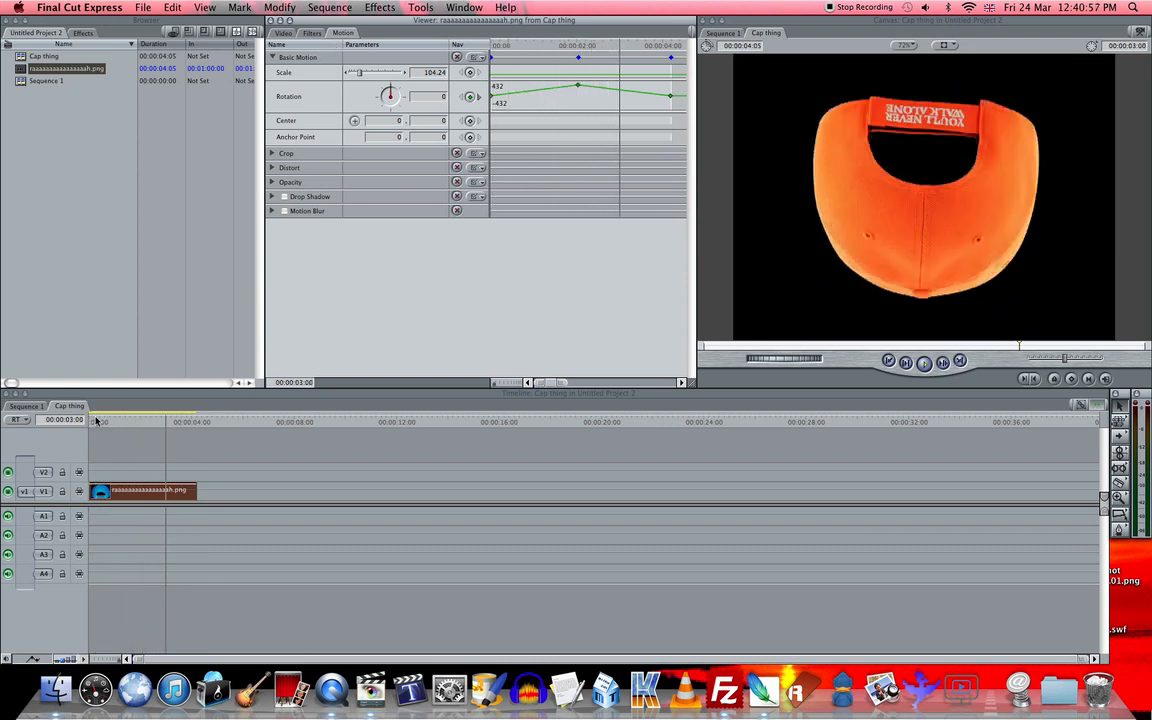
drag(122, 421, 19, 416)
click(26, 406)
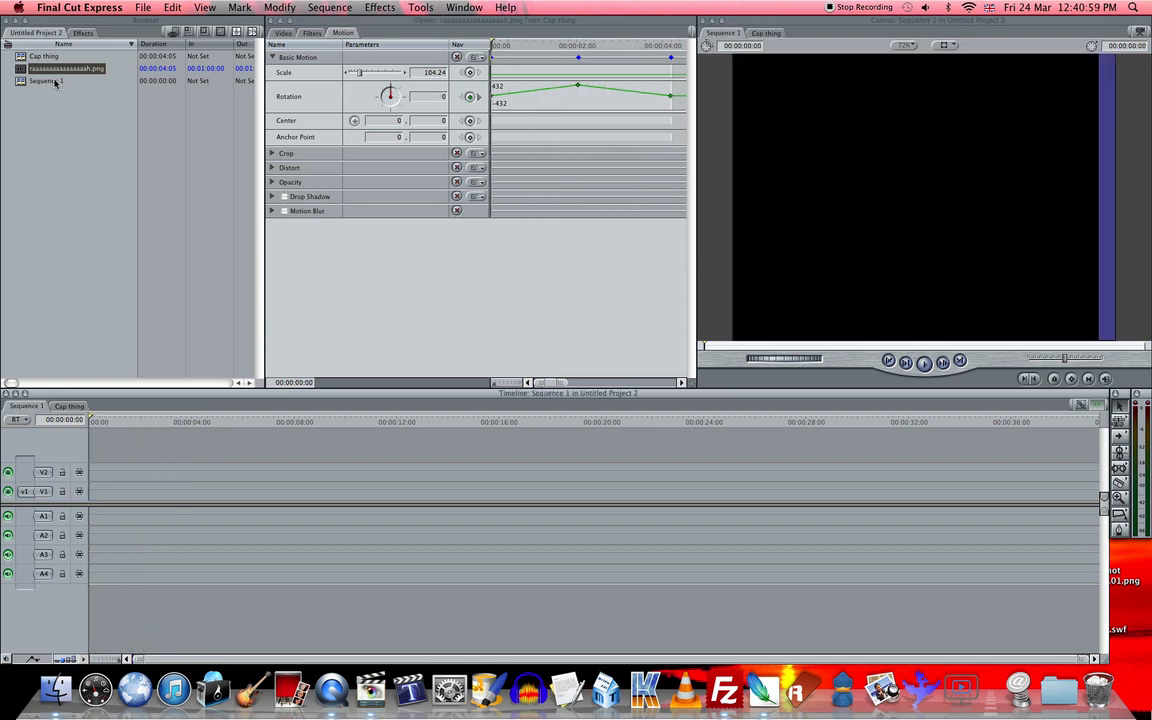
- Nest the Cap thing sequence at the start of track V1 in Sequence 1 and park the playhead at the beginning
drag(20, 58, 88, 491)
drag(111, 422, 86, 423)
click(117, 491)
click(104, 442)
click(33, 165)
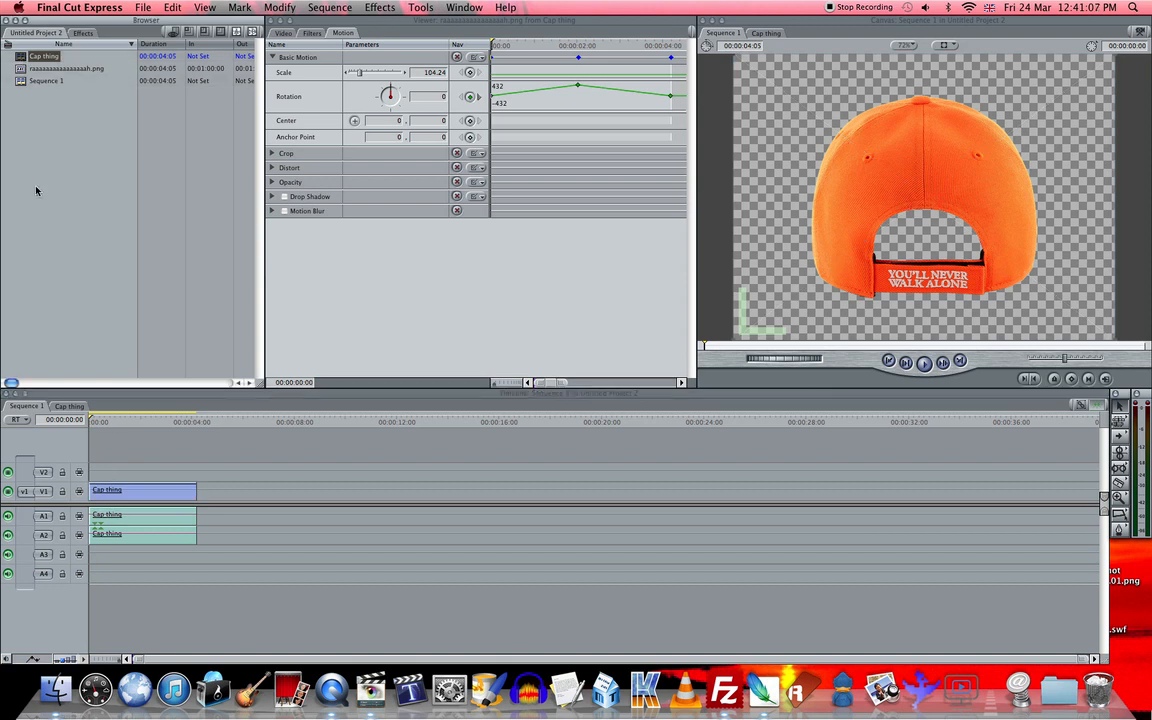
- Open the nested clip's source sequence, return to Sequence 1 and decline the request to save the project
click(117, 491)
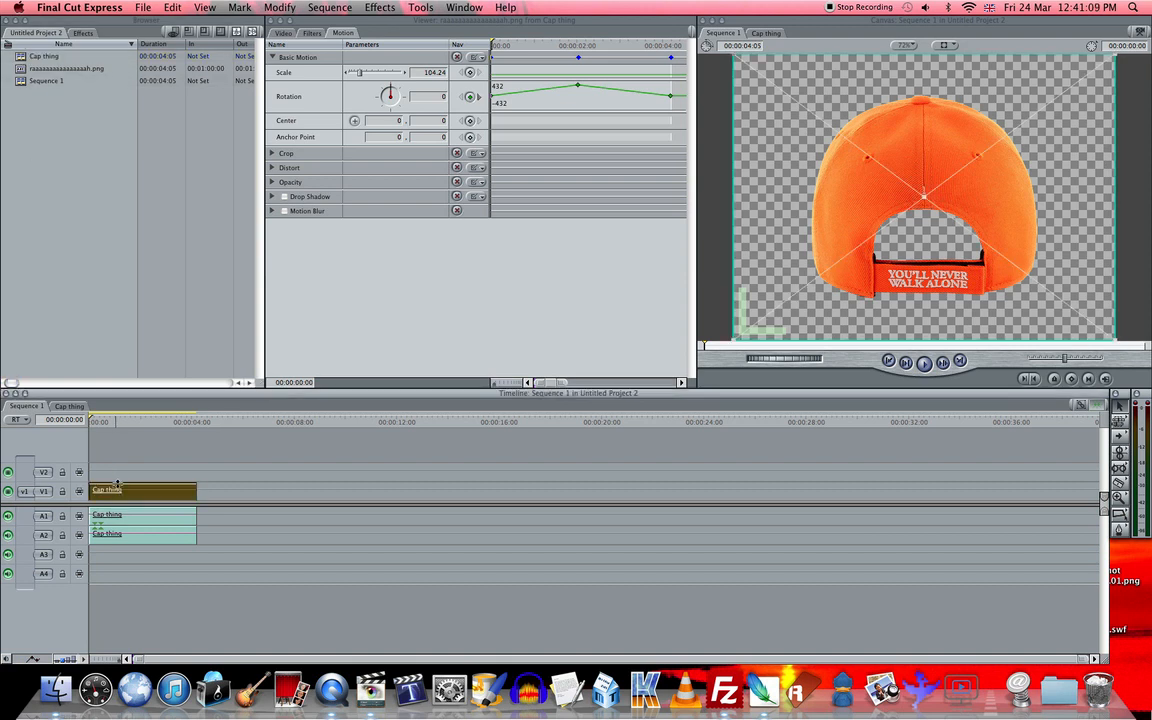
double_click(119, 495)
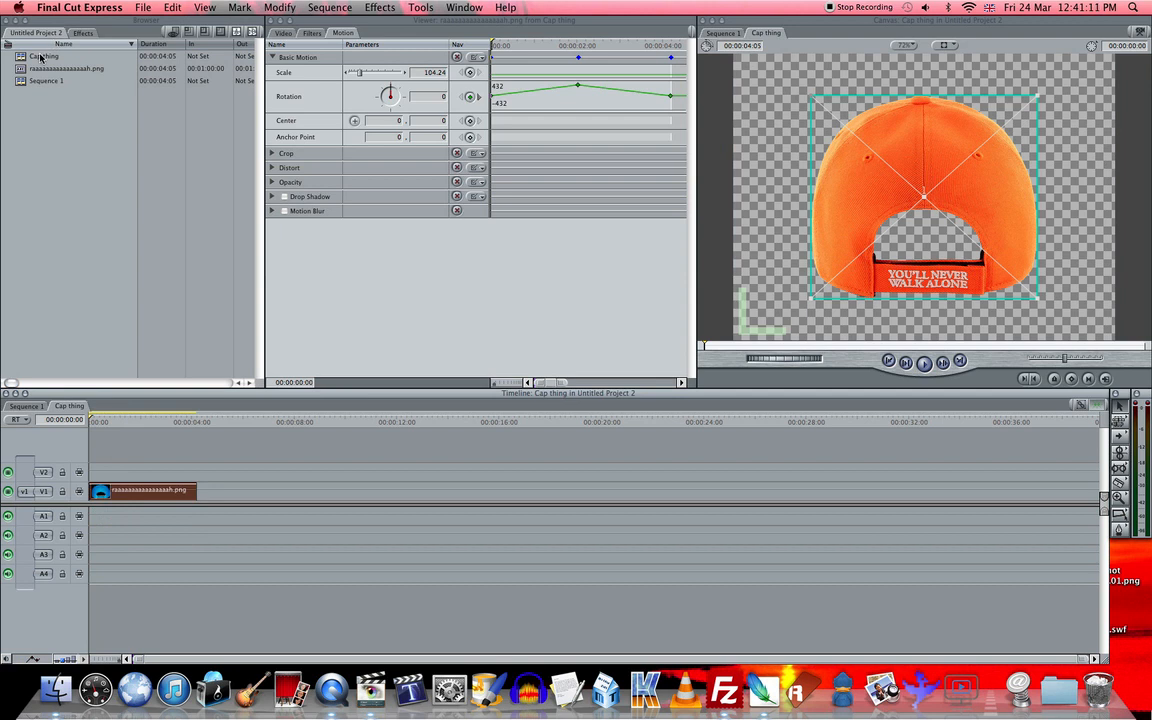
click(141, 460)
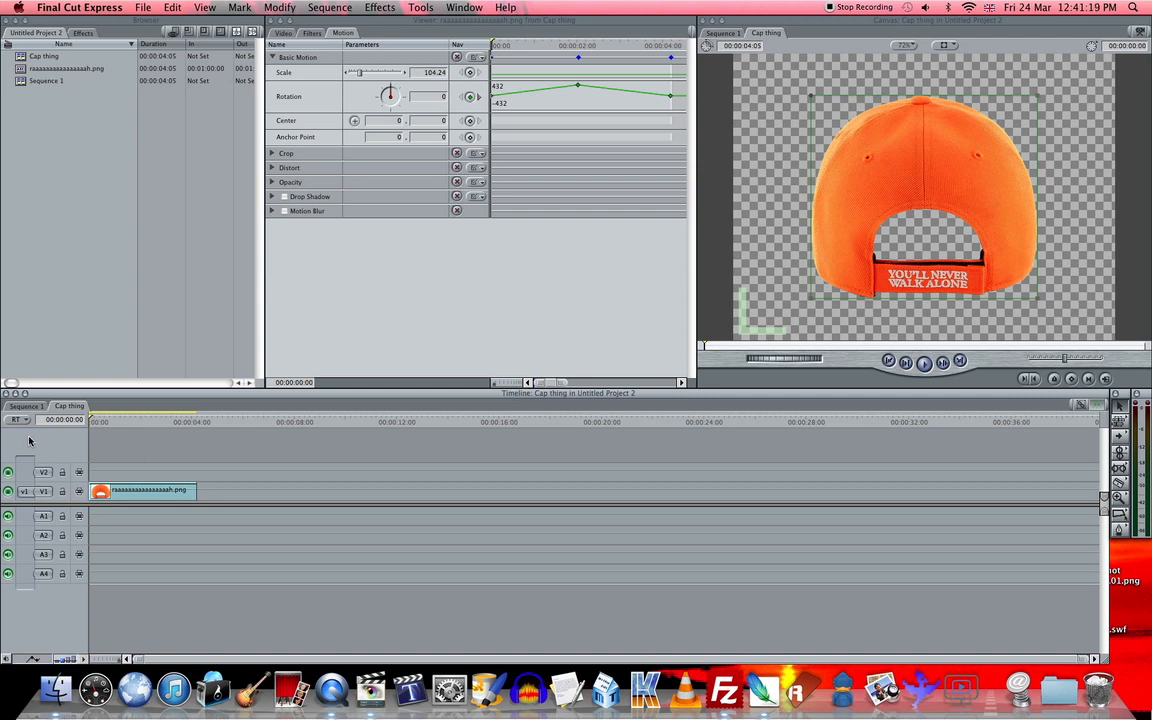
click(27, 406)
click(151, 477)
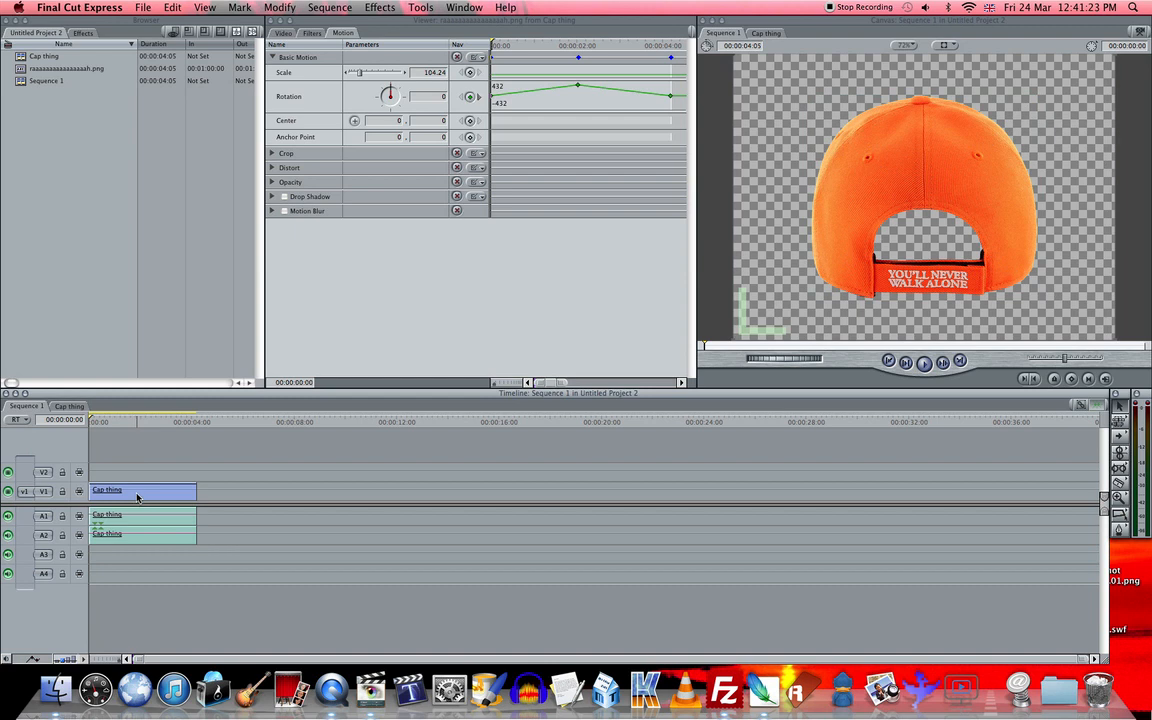
click(137, 494)
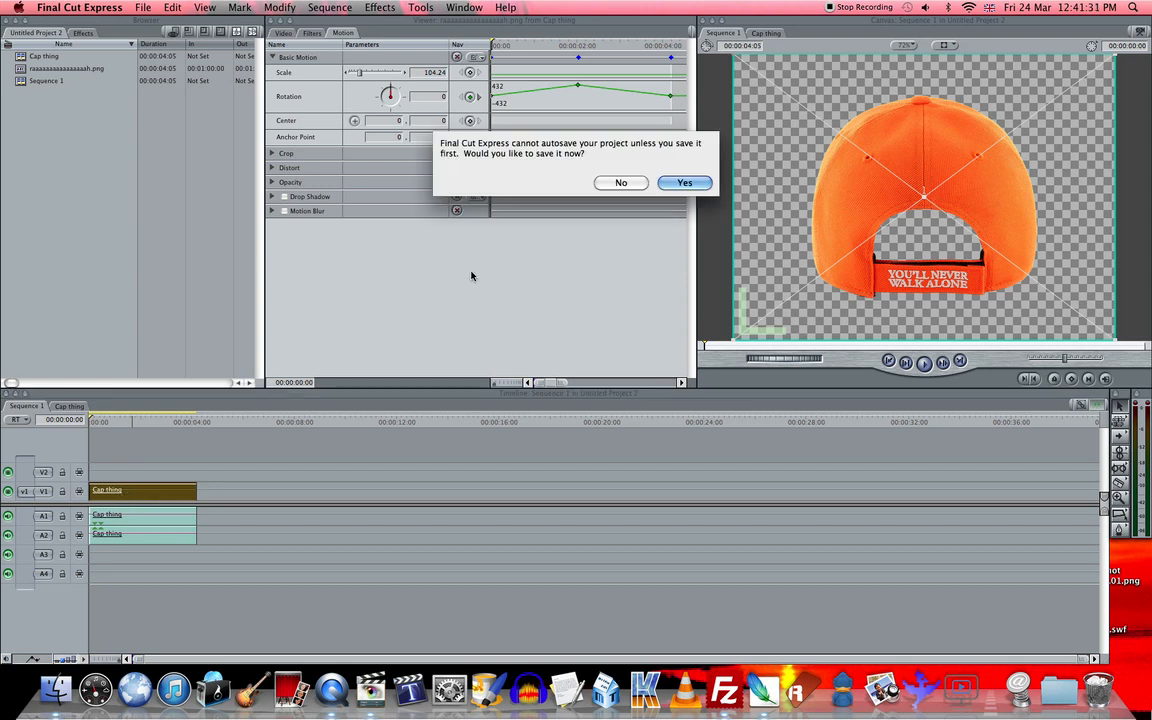
click(621, 182)
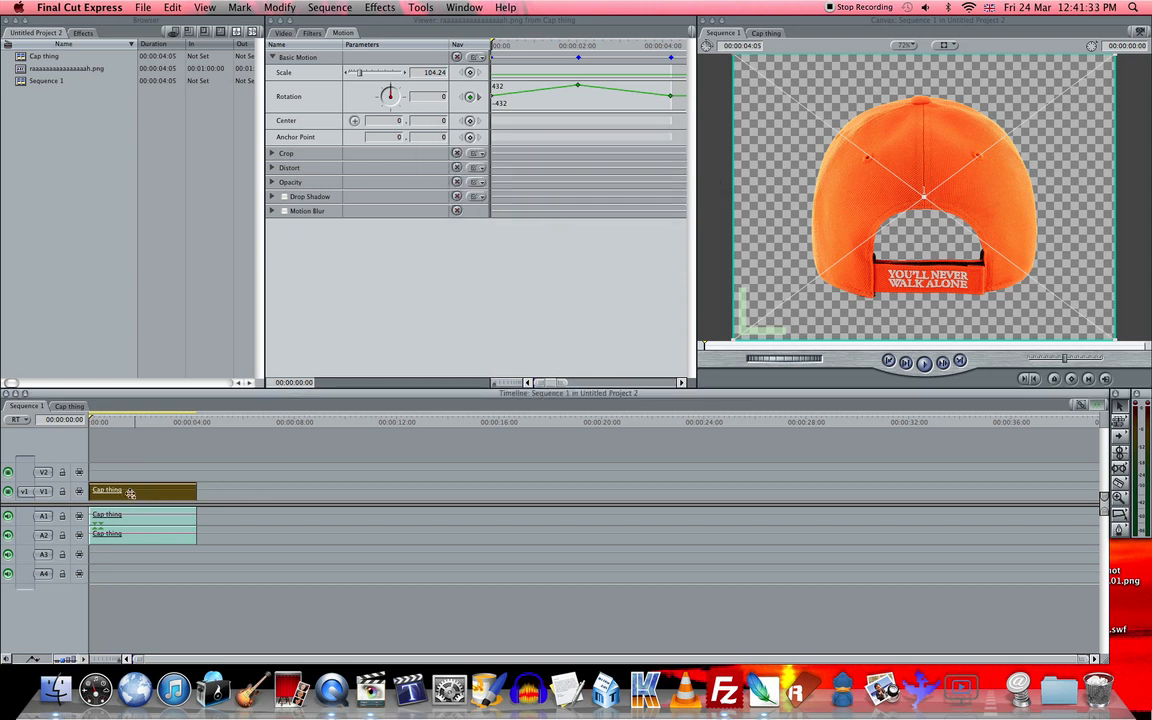
- Copy the Cap thing clip's video to 00:00:06:20 on V1 in Sequence 1 and open the copy's sequence to inspect it
drag(115, 491, 295, 492)
drag(187, 424, 252, 426)
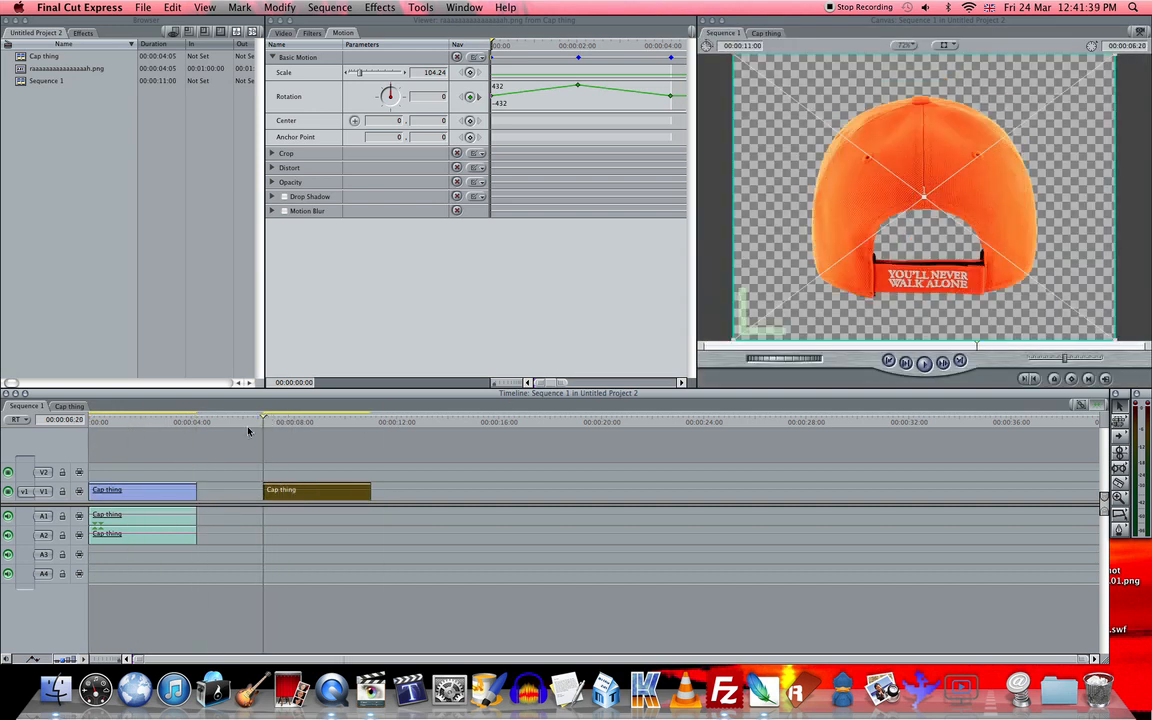
double_click(286, 494)
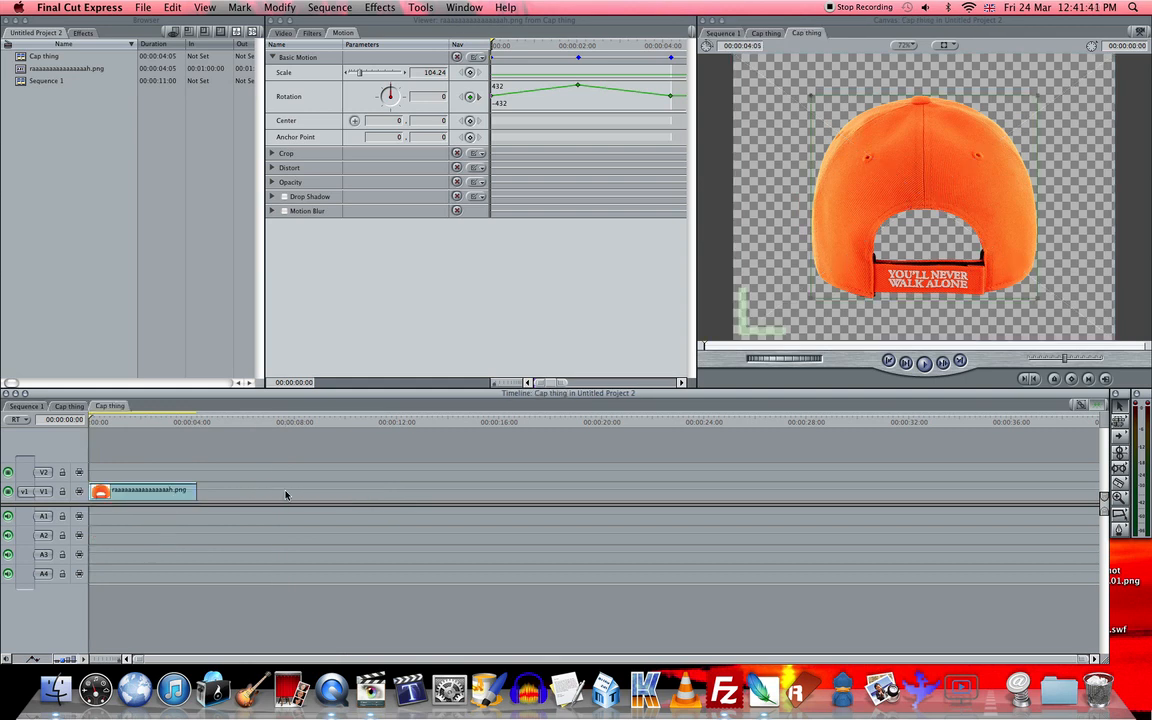
click(27, 406)
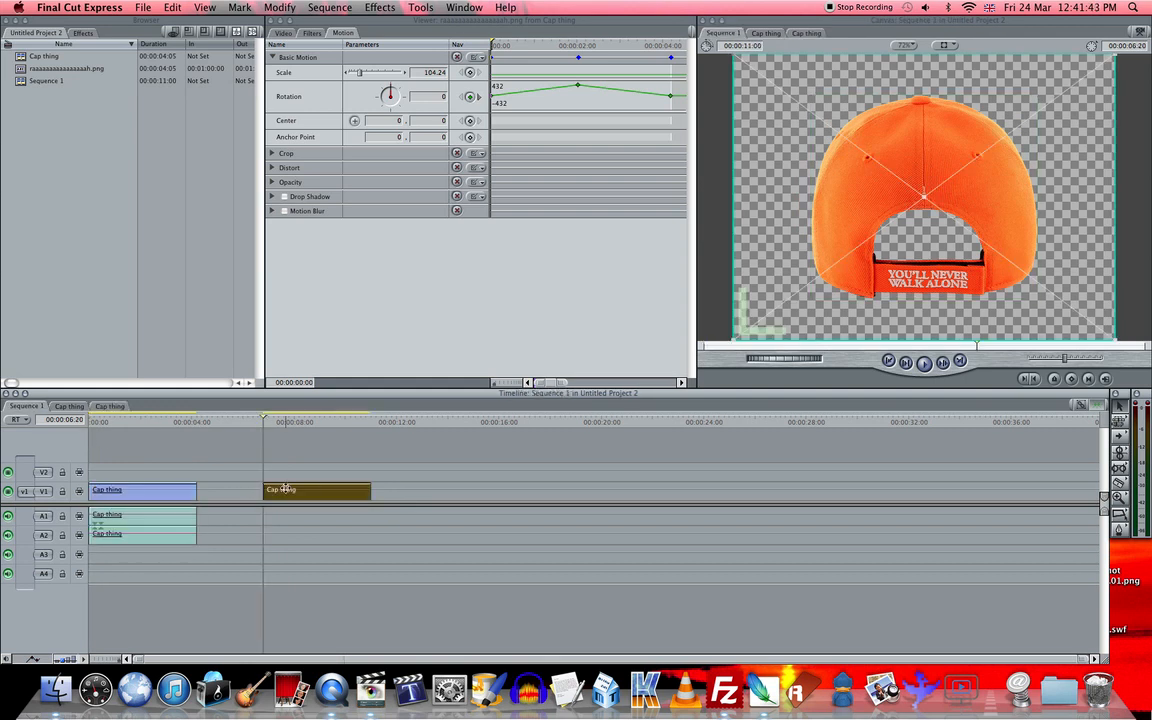
- Open the first nested clip and add two copies of the cap PNG, on V2 at about 2 seconds and V1 at about 5 seconds
click(170, 494)
double_click(180, 495)
drag(123, 493, 272, 492)
click(43, 60)
click(50, 57)
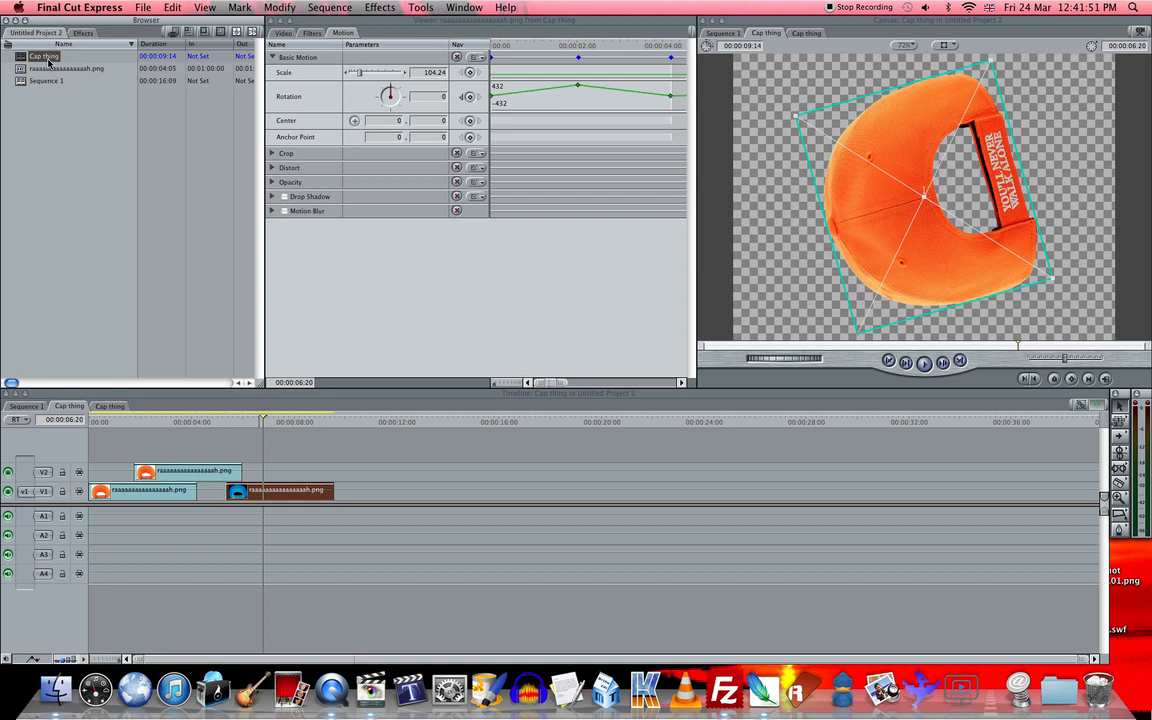
- Scrub and play back the extended Cap thing sequence, and return to Sequence 1
drag(114, 421, 182, 420)
key(space)
key(space)
click(309, 475)
click(27, 407)
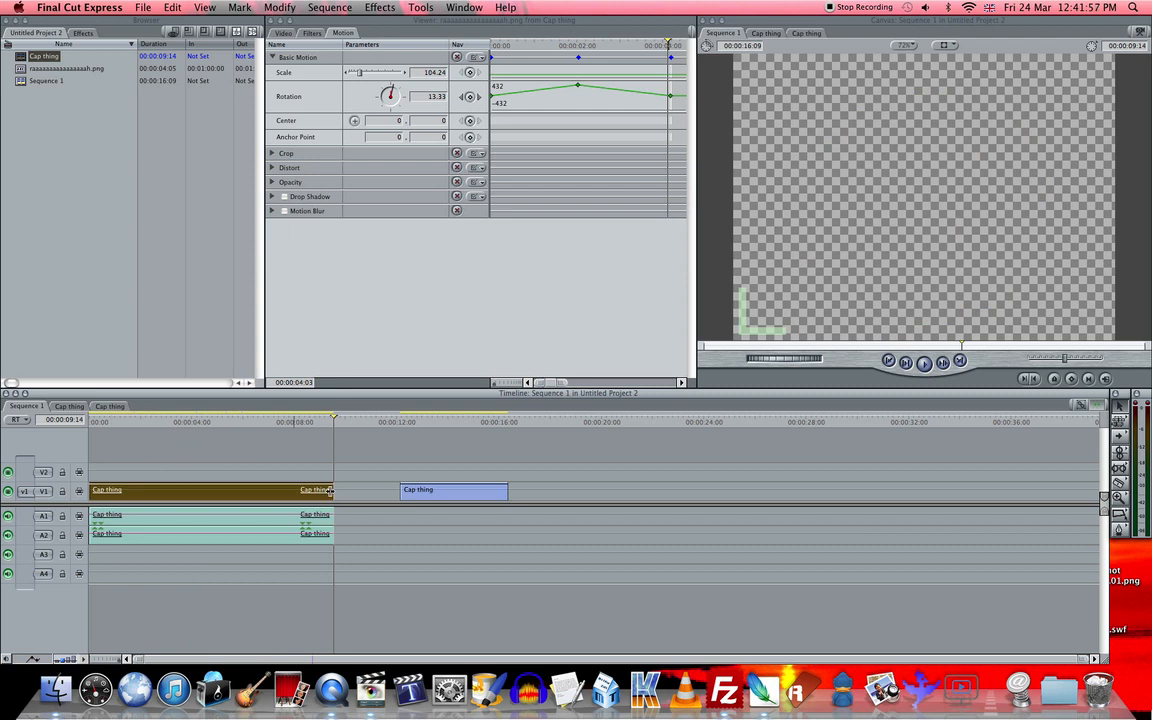
- Compare the independent Cap thing copy with the linked nest in Sequence 1, and delete the copy at 00:00:12:04
double_click(418, 492)
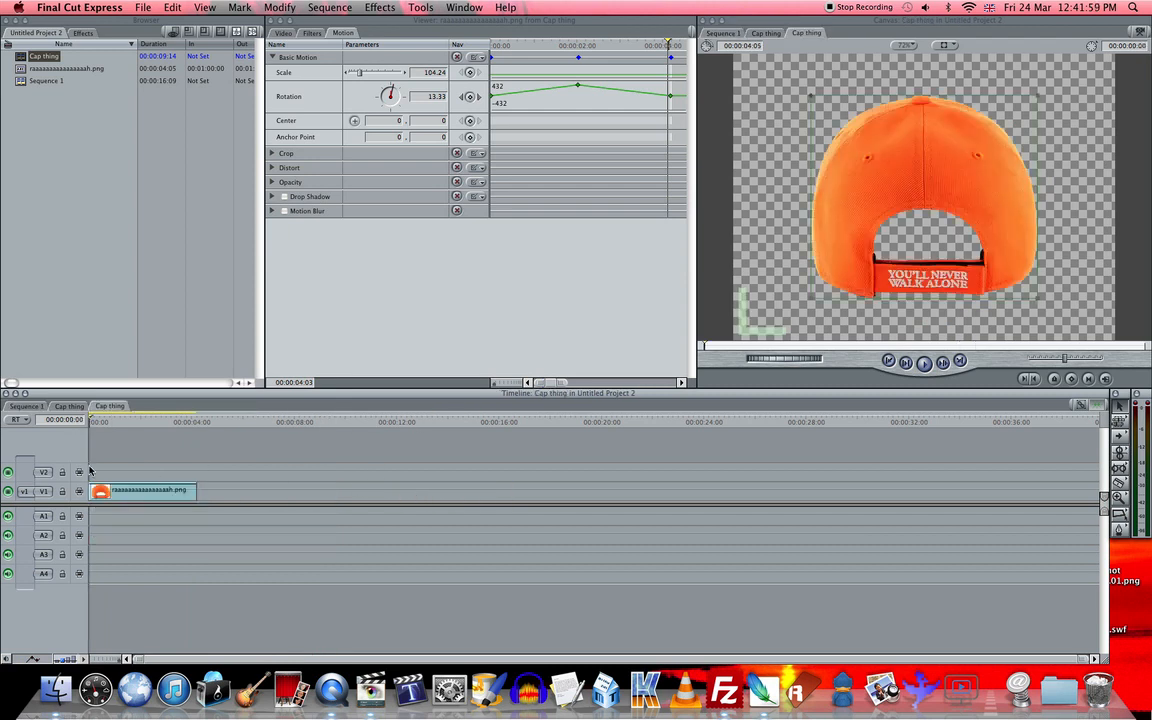
click(22, 408)
drag(231, 422, 308, 421)
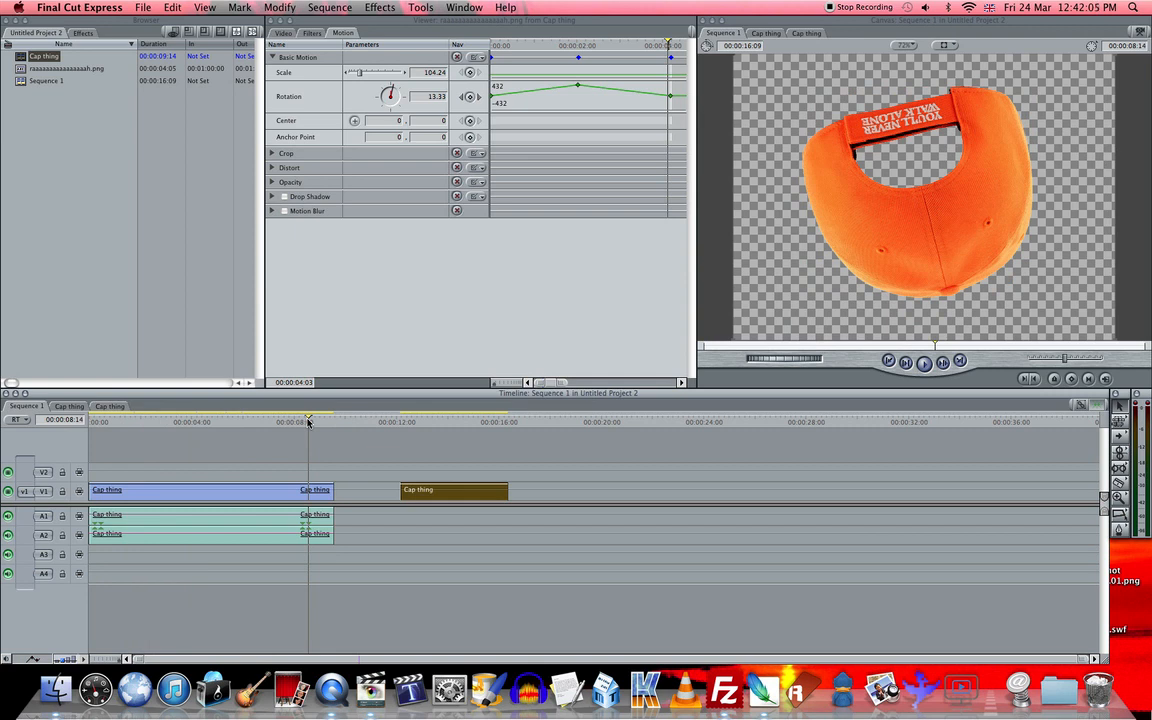
drag(311, 424, 72, 428)
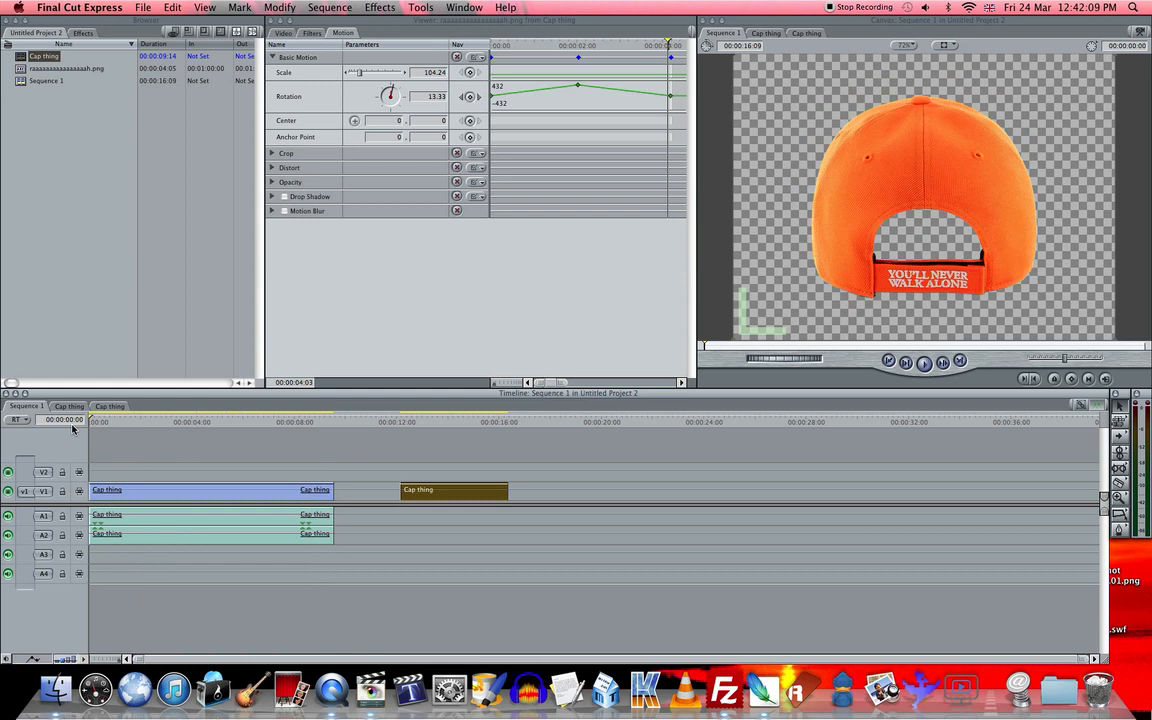
drag(412, 424, 405, 424)
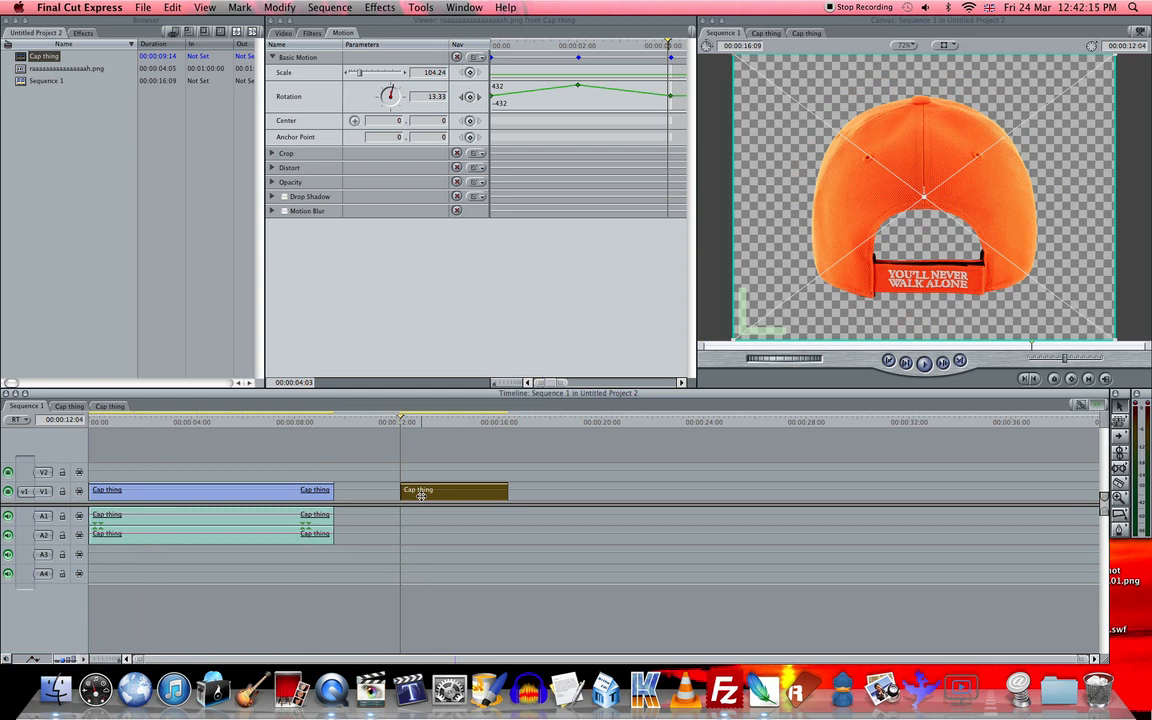
key(Delete)
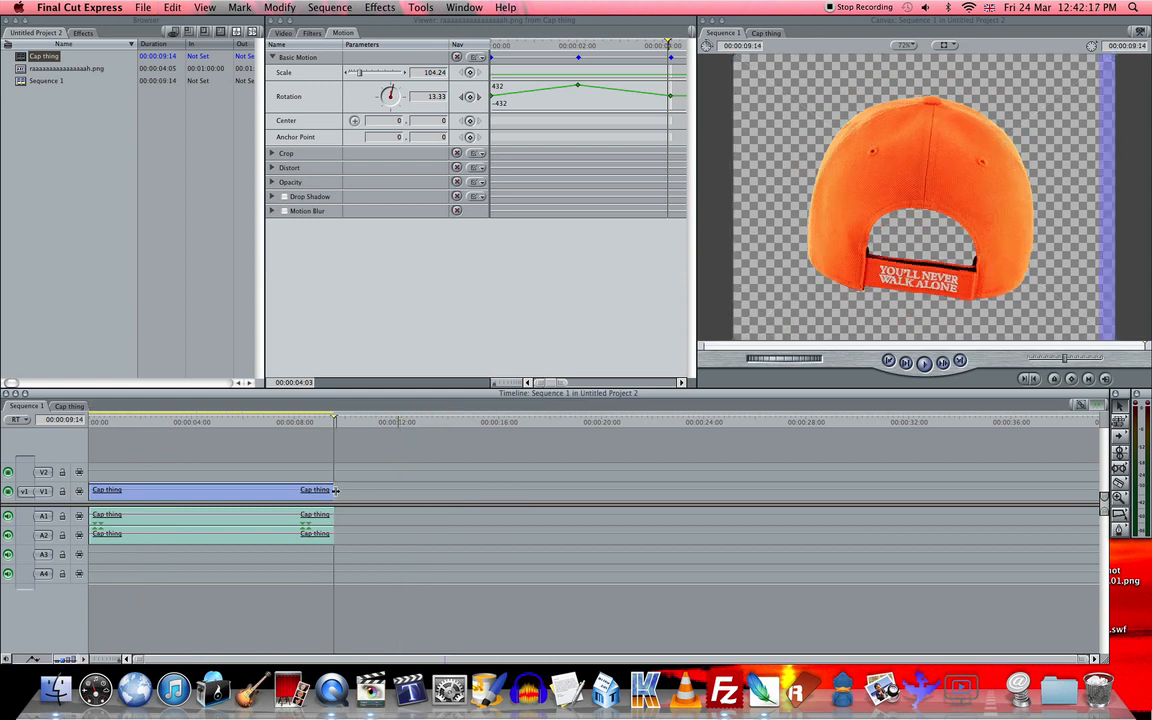
- Split the nested Cap thing clip with its audio at 00:00:03:21 and move the second piece to about 00:00:12:09
drag(278, 430, 187, 432)
click(237, 534)
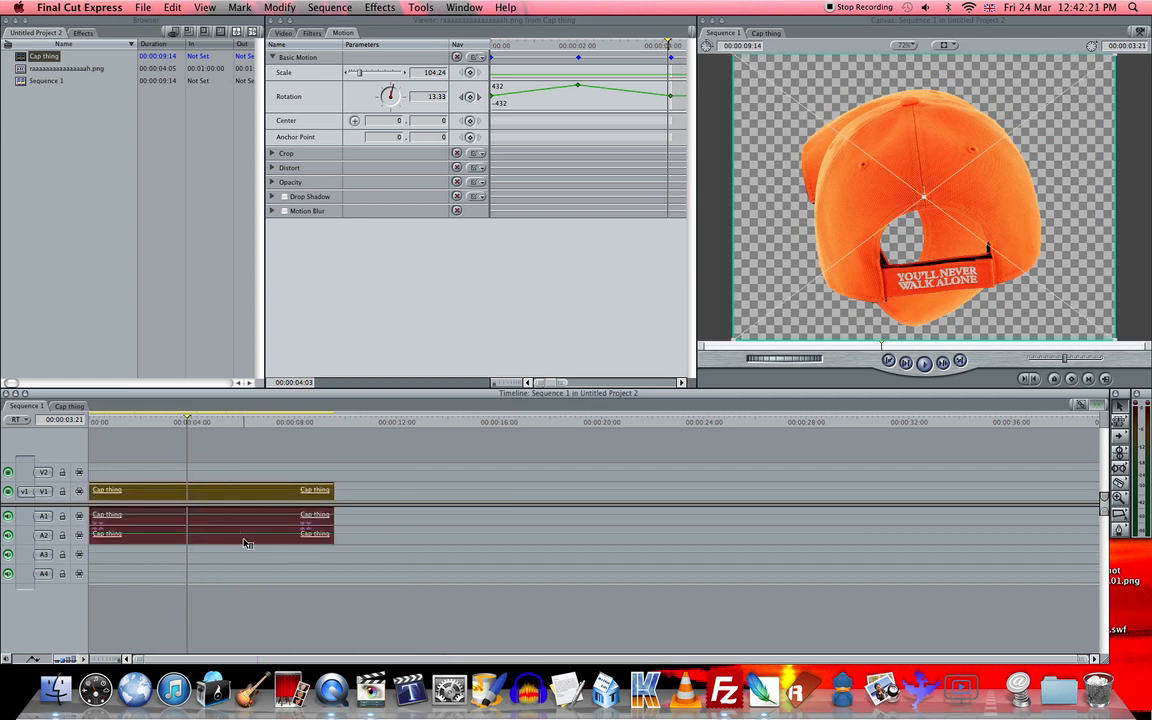
key(ctrl+v)
click(247, 517)
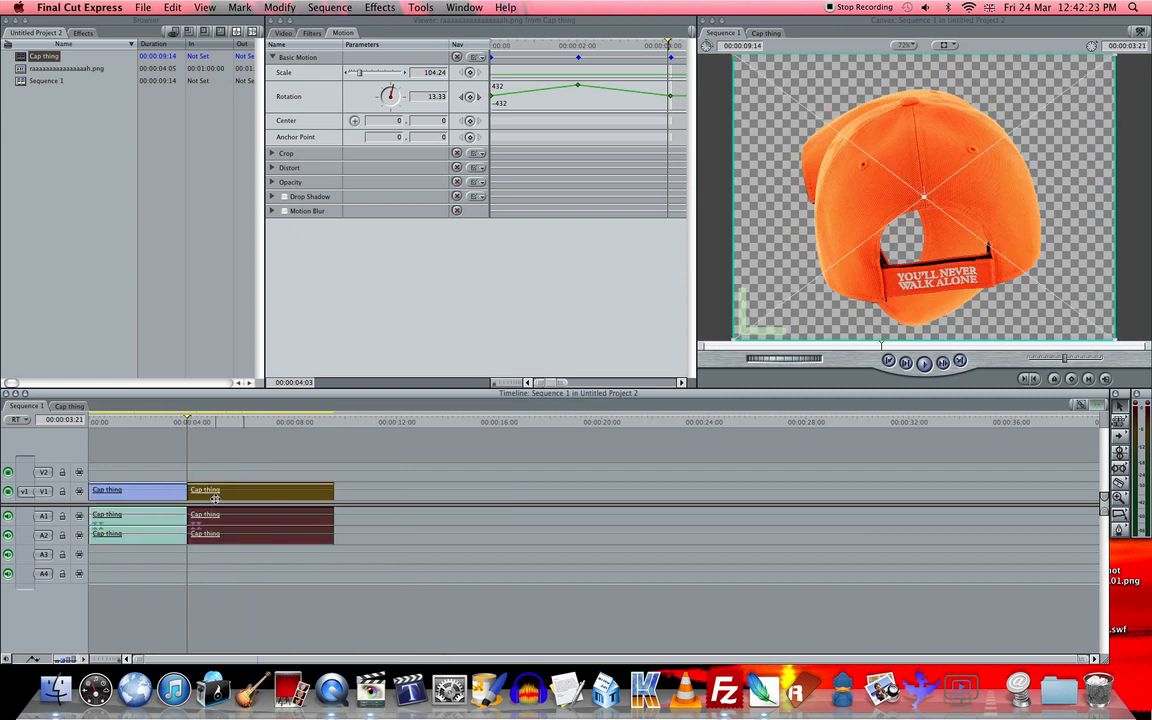
drag(207, 491, 537, 519)
click(363, 478)
key(a)
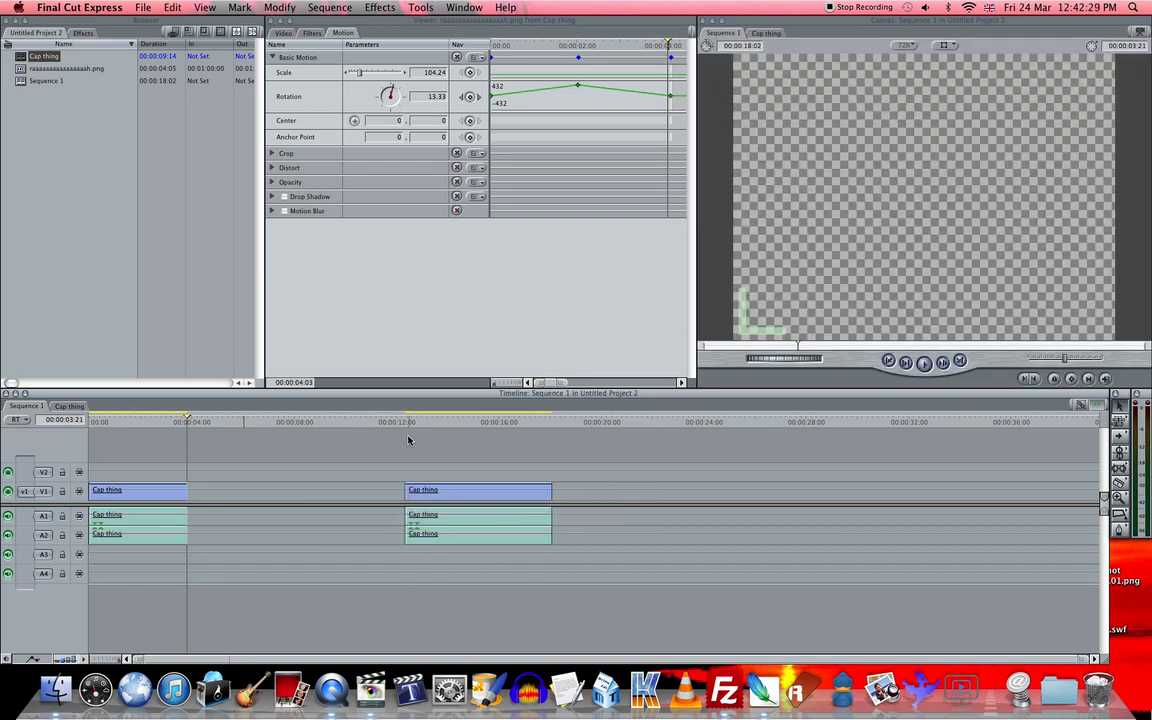
- Open the moved piece's source sequence, scrub Cap thing to 00:00:07:10 and reopen the sequence from the browser
click(415, 423)
mouse_move(415, 425)
mouse_down()
mouse_move(452, 424)
mouse_move(380, 424)
mouse_move(413, 428)
mouse_up()
double_click(431, 492)
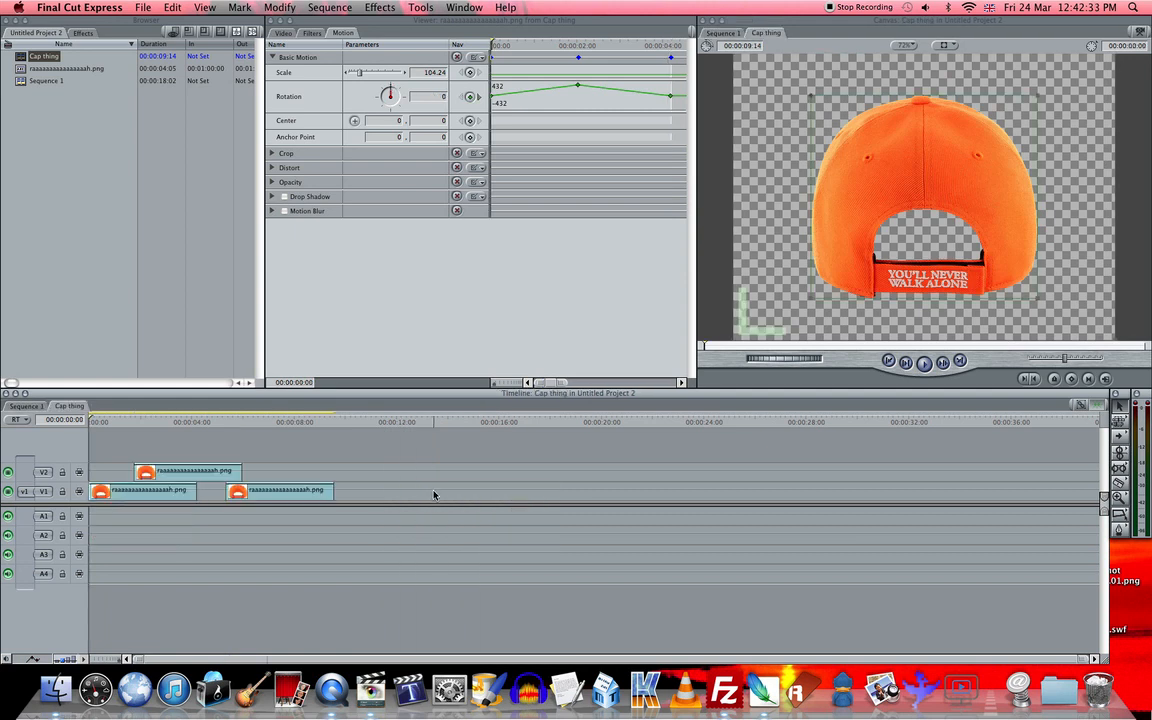
click(25, 101)
click(21, 56)
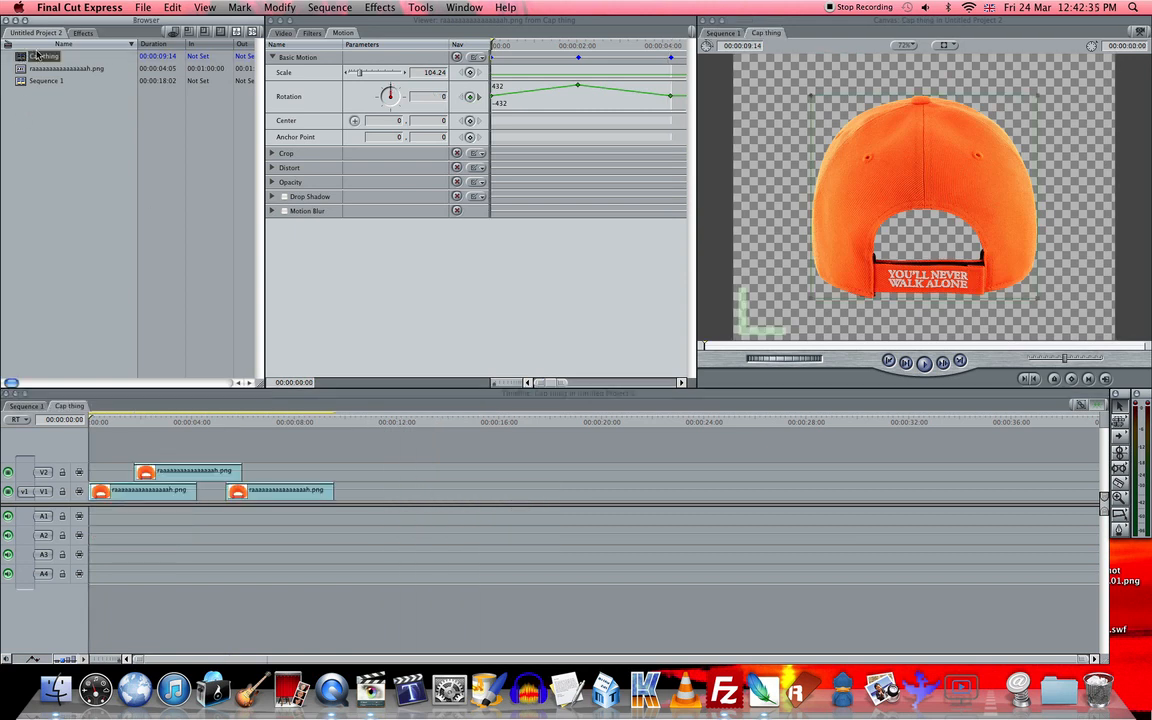
click(93, 181)
drag(173, 426, 278, 420)
click(62, 168)
double_click(22, 56)
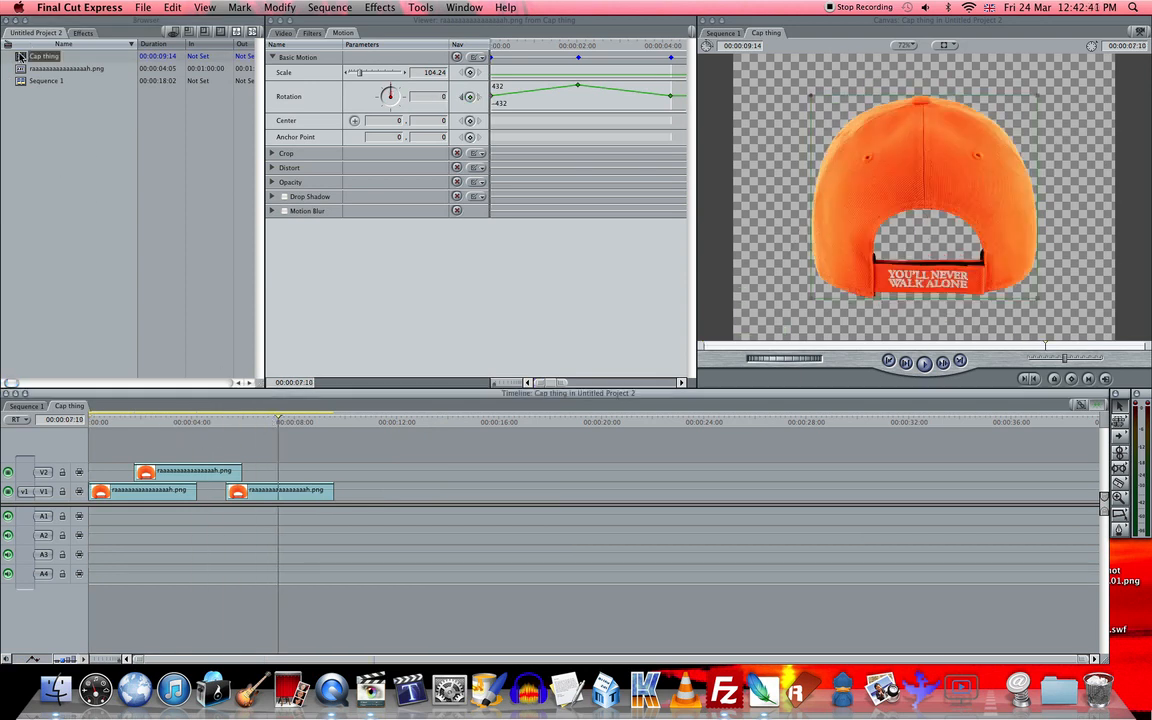
- Scrub Sequence 1 to 00:00:00:23, open the moved Cap thing piece to inspect its contents and return to Sequence 1
click(26, 405)
drag(130, 427, 315, 479)
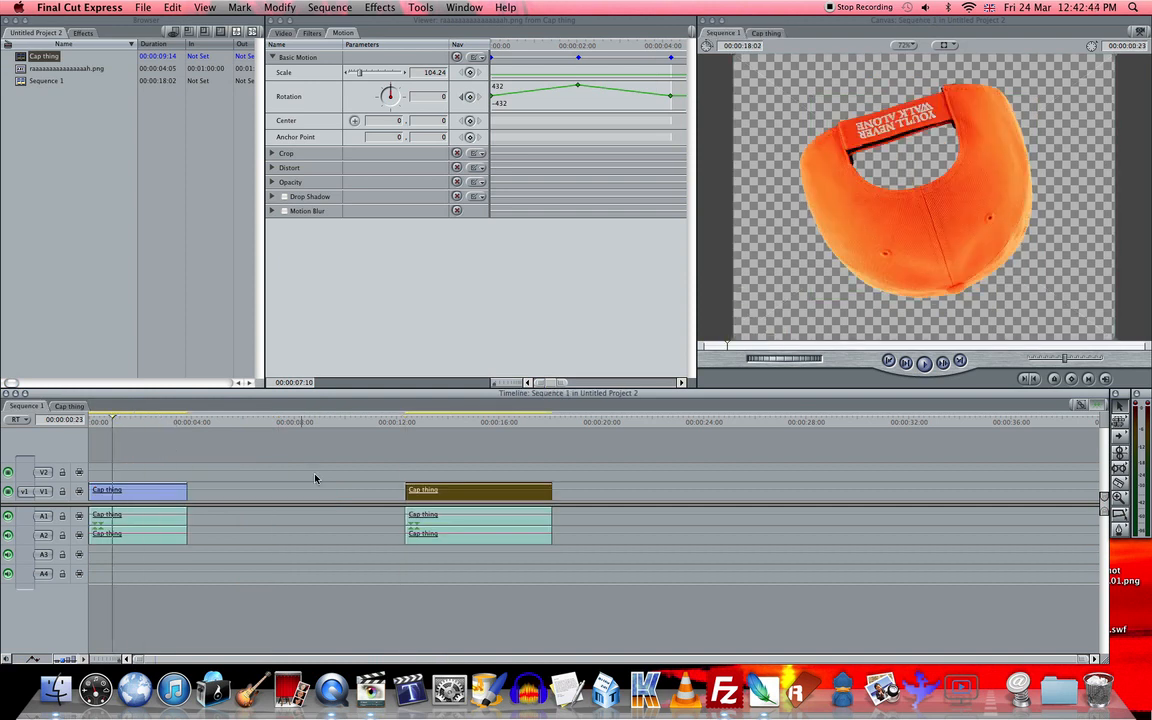
double_click(448, 492)
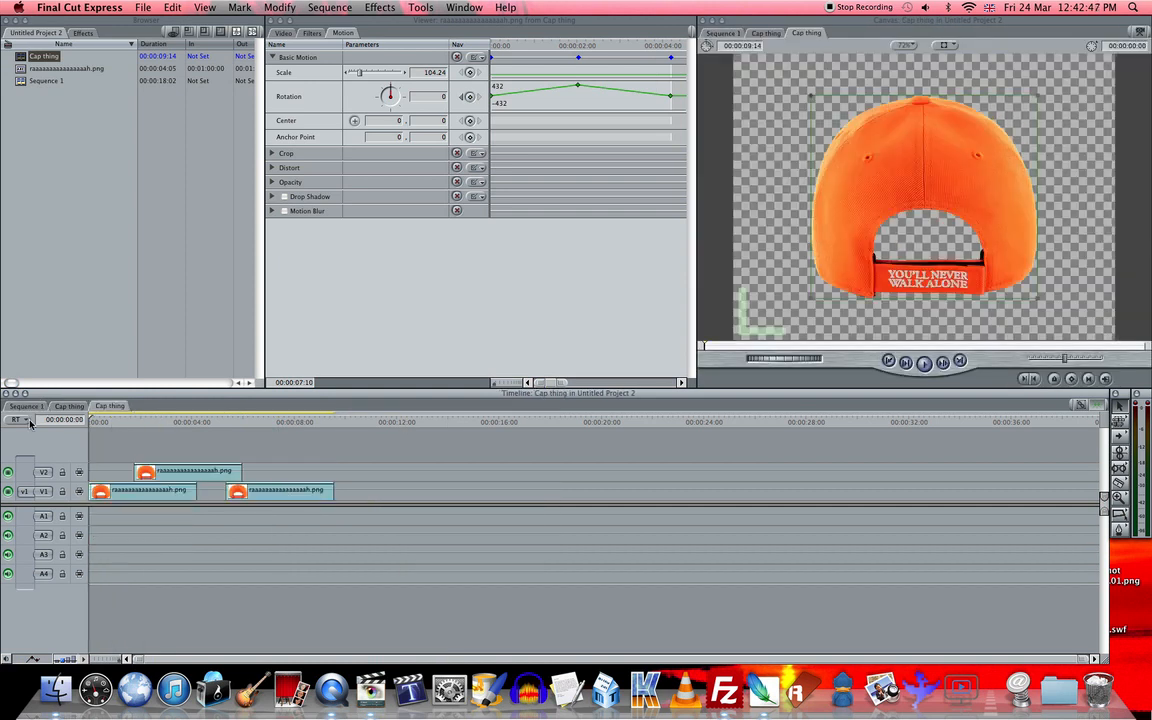
click(29, 407)
- Place four video copies of the Cap thing clip along V1 in Sequence 1 and inspect the last three copies' sequences
drag(275, 495, 734, 492)
double_click(585, 498)
click(29, 407)
double_click(686, 498)
click(38, 408)
double_click(734, 492)
click(27, 406)
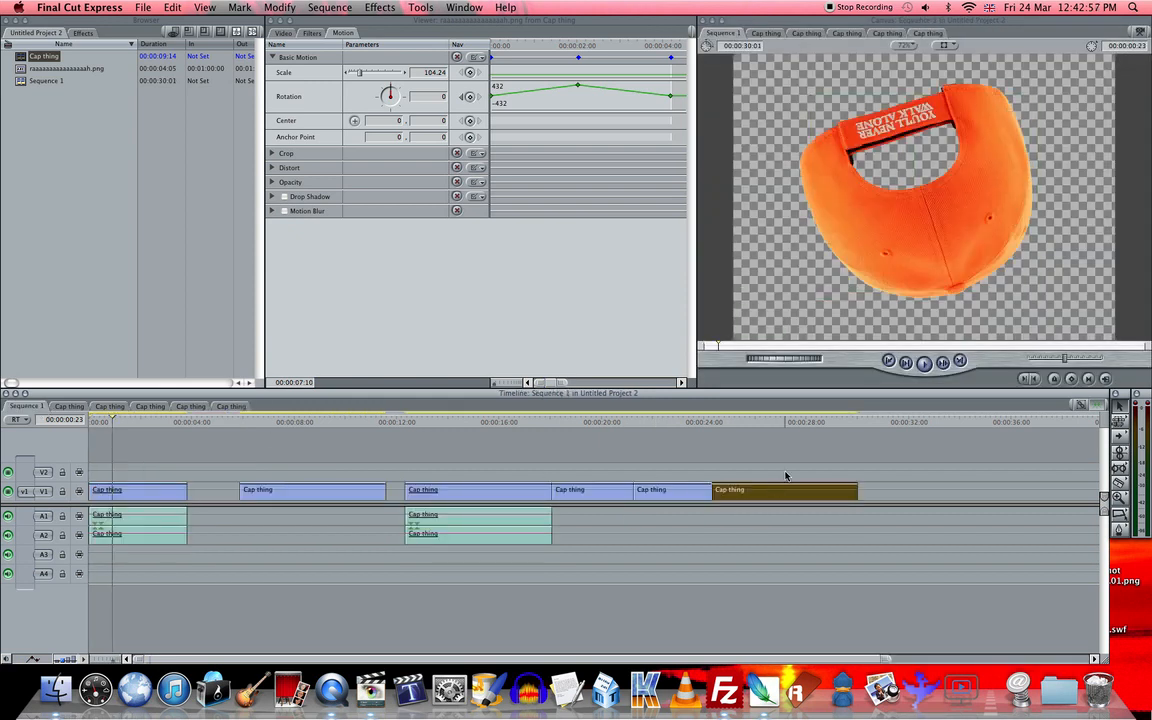
- Delete all but the first Cap thing piece in Sequence 1, extend it to 00:00:09:14 and check its source sequence
drag(377, 545, 284, 552)
key(Delete)
drag(187, 491, 333, 491)
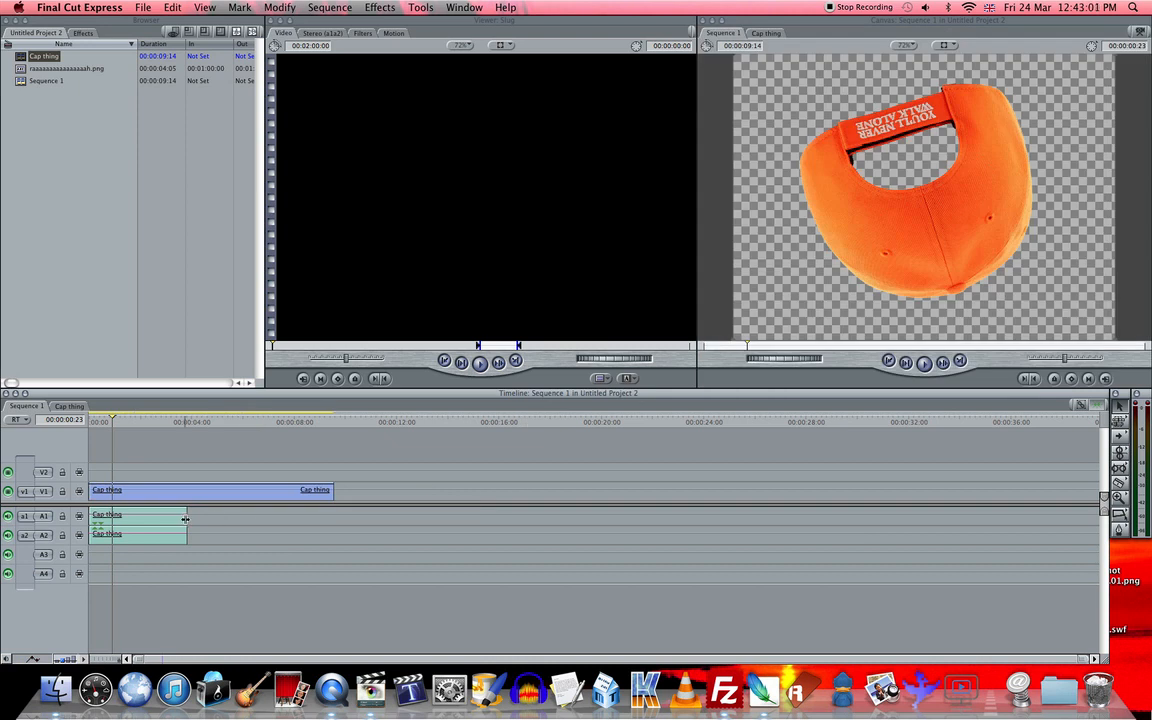
double_click(221, 492)
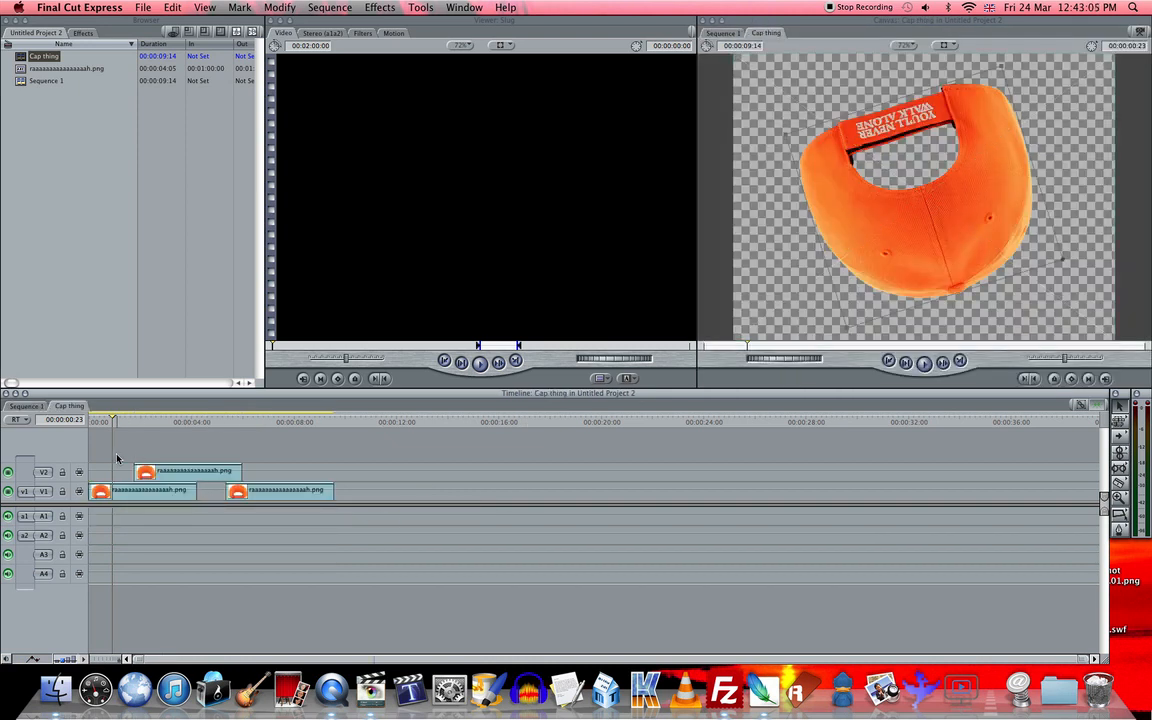
click(44, 407)
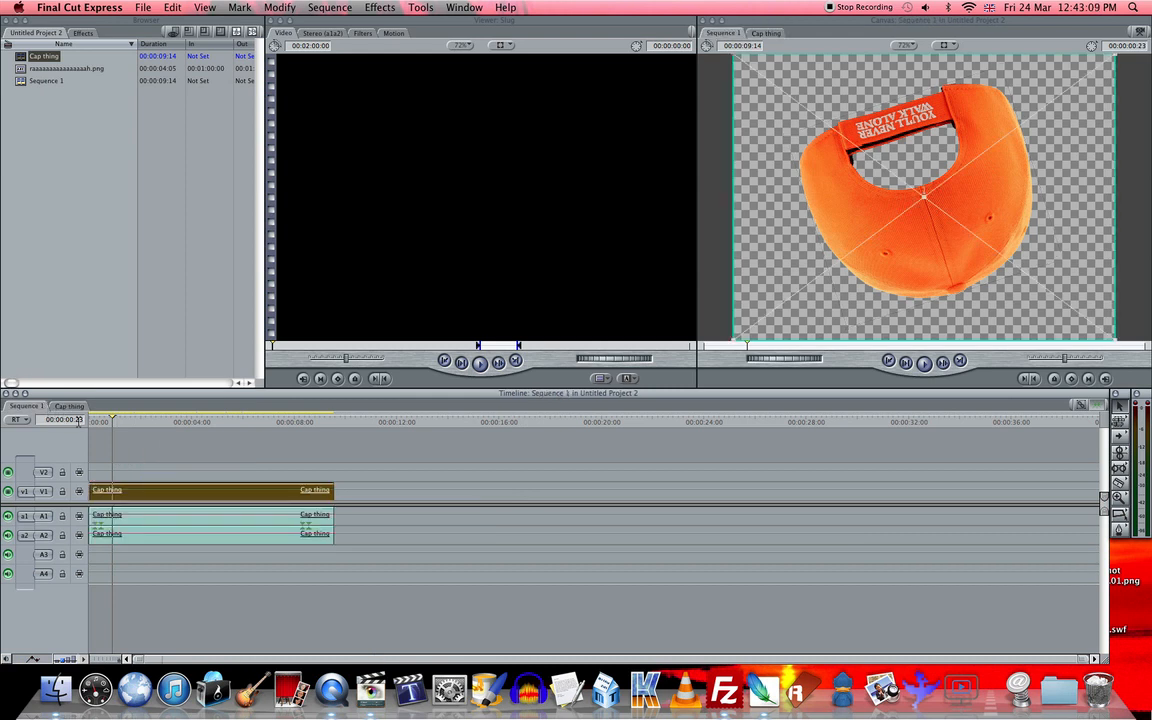